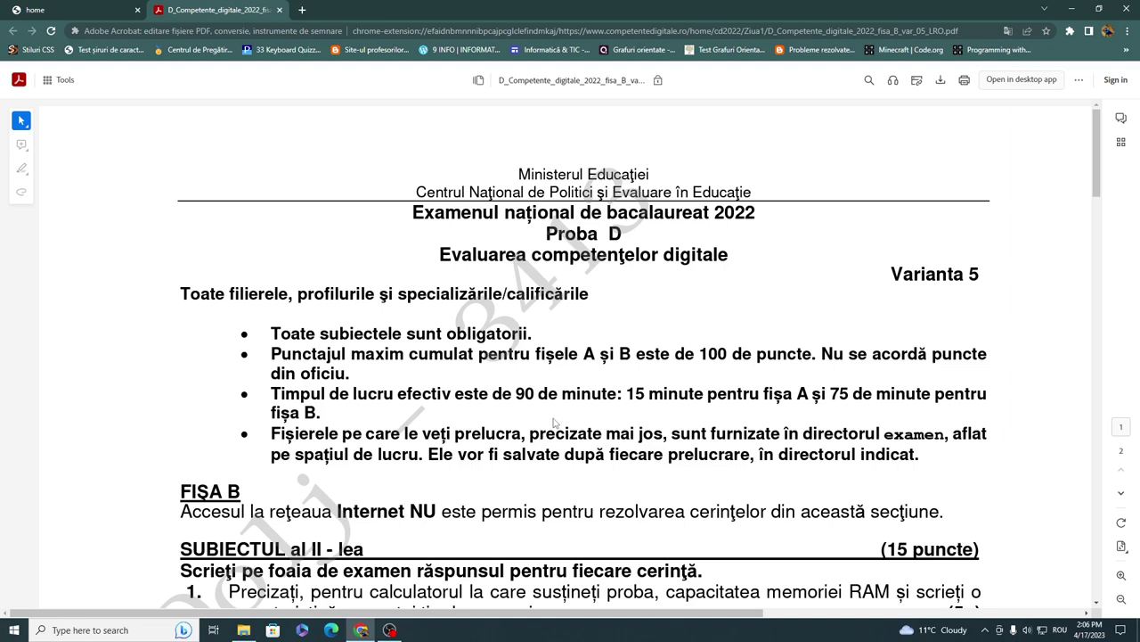
- Scroll the exam PDF down to task 3, then open comp_x.xlsx from the examen folder
scroll(554, 422, "down", 3)
scroll(553, 422, "down", 3)
scroll(554, 423, "down", 5)
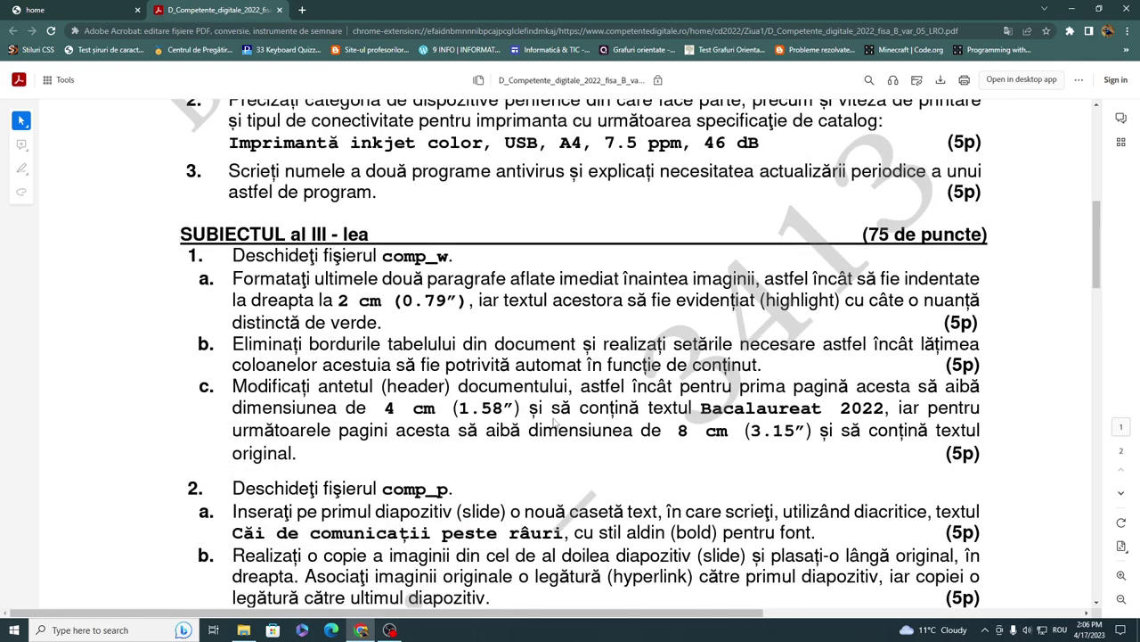
scroll(554, 421, "down", 3)
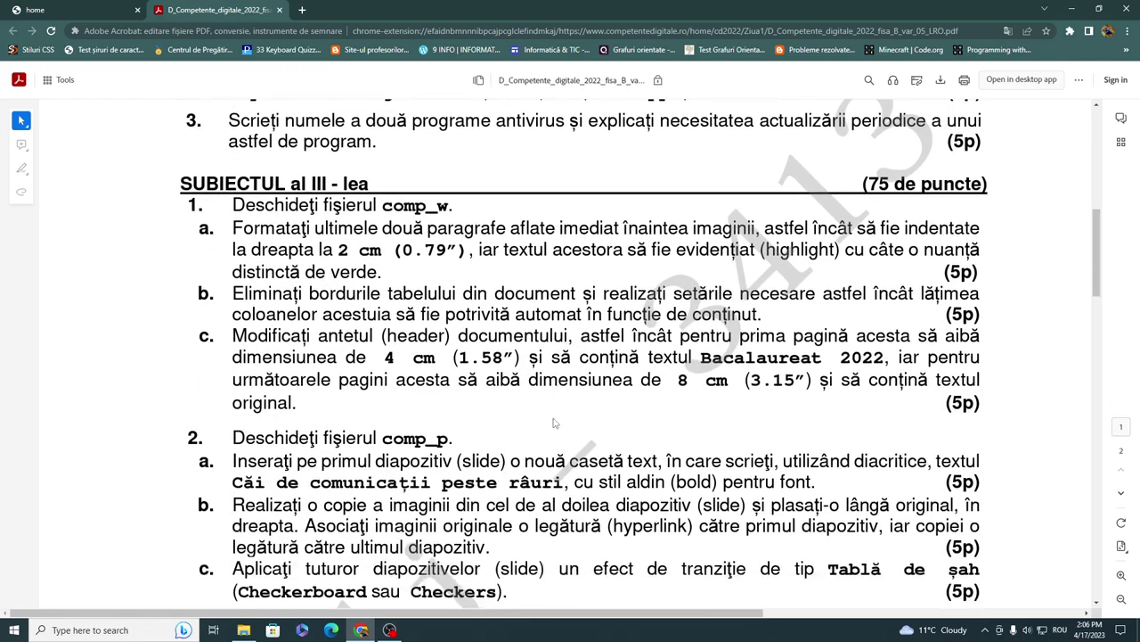
scroll(554, 421, "down", 3)
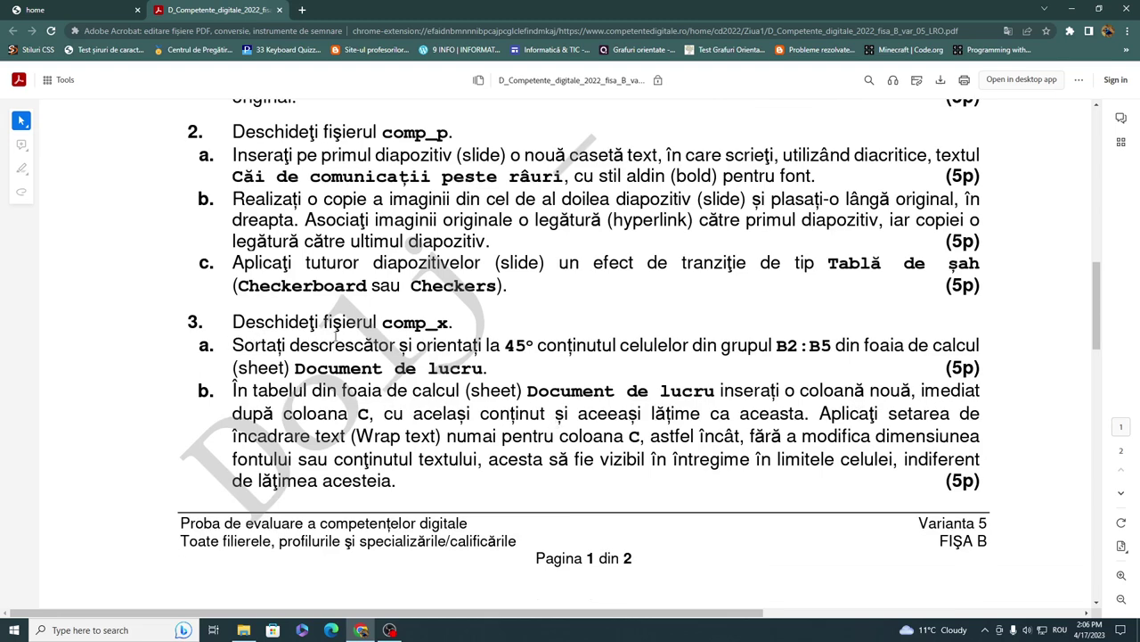
scroll(425, 335, "down", 1)
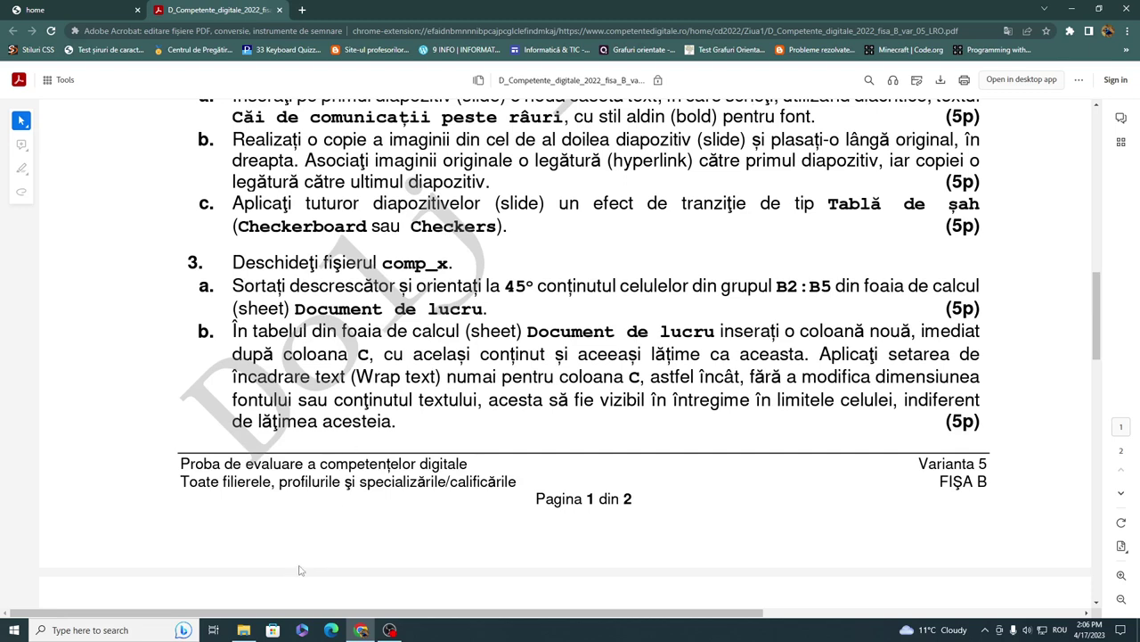
left_click(243, 630)
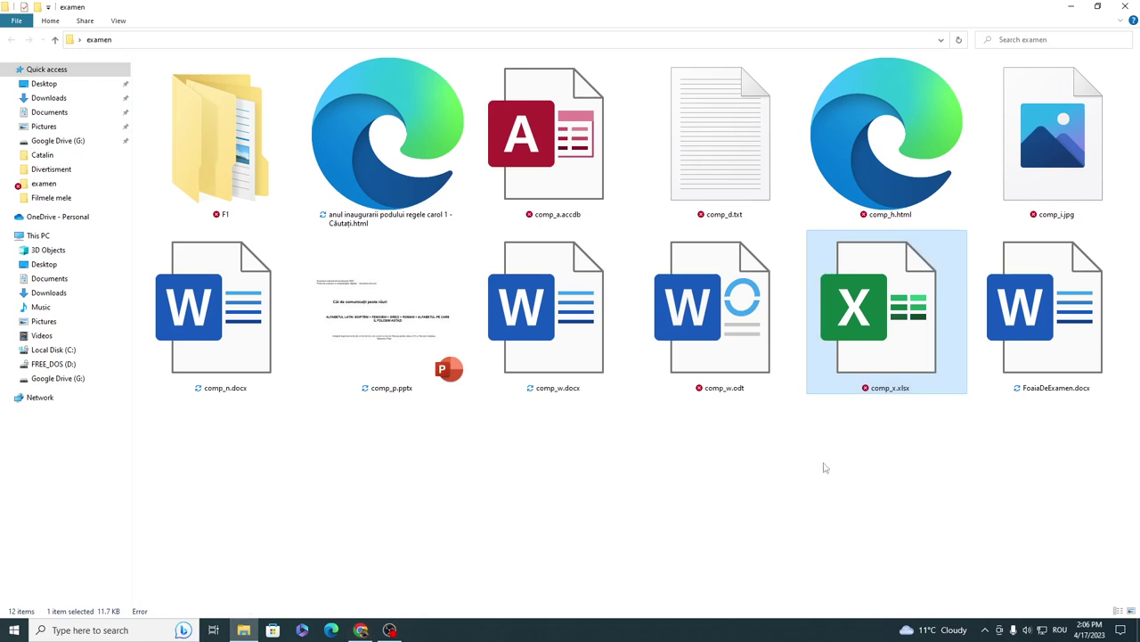
double_click(878, 307)
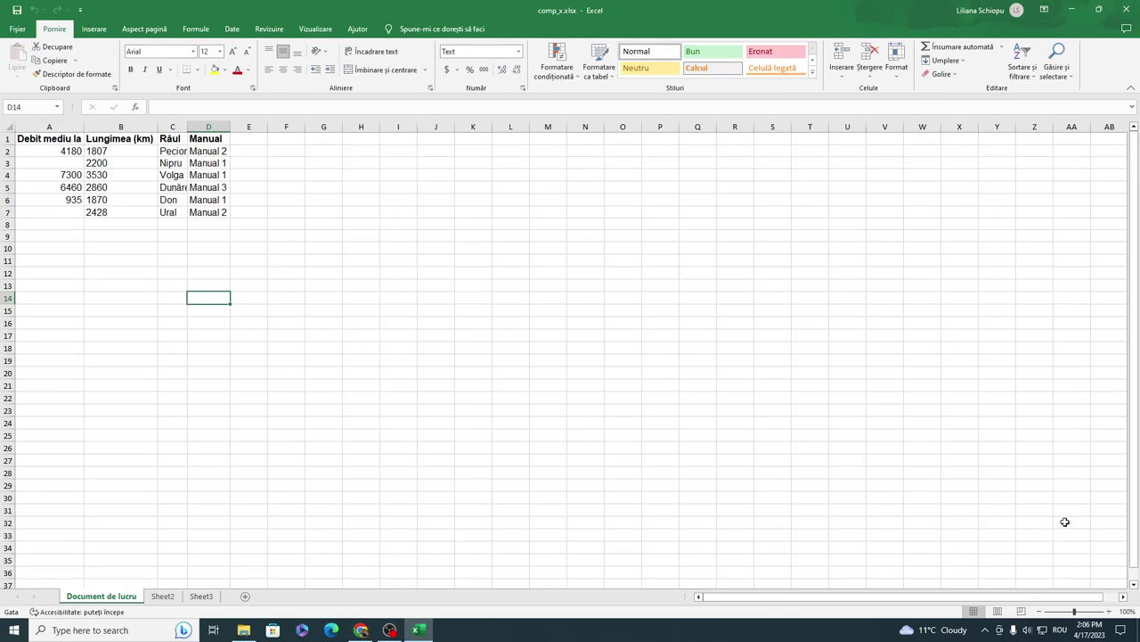
- Zoom the comp_x sheet in to 170%, then switch back to the exam PDF
left_click(1108, 612)
left_click(1109, 612)
left_click(1108, 612)
left_click(1109, 612)
left_click(1109, 612)
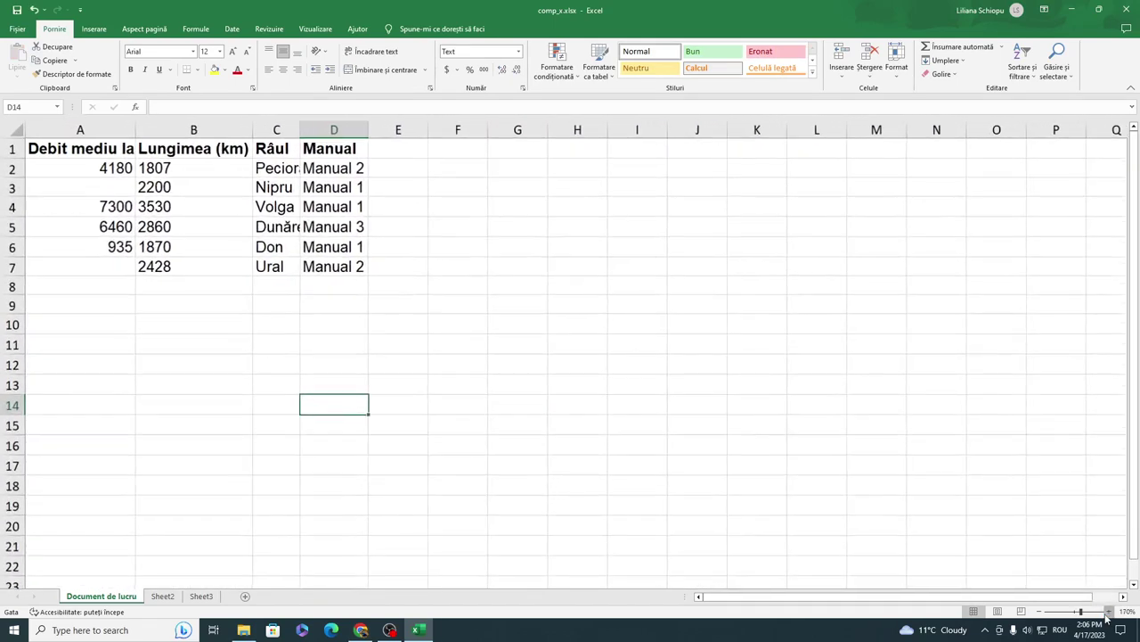
left_click(1109, 612)
left_click(361, 630)
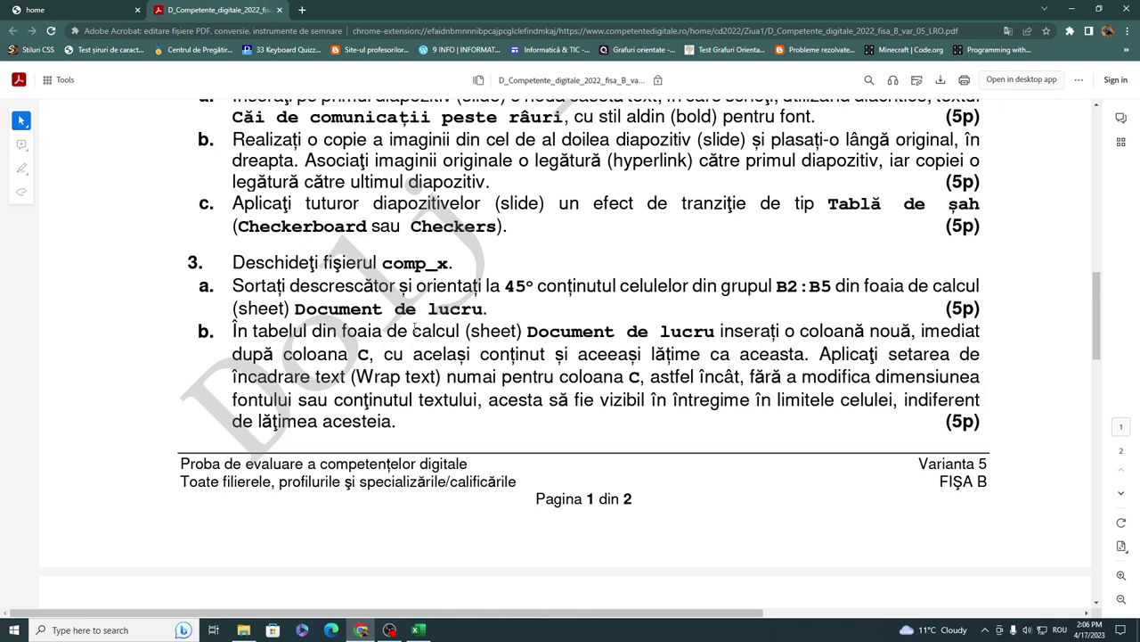
- Switch back to the comp_x.xlsx workbook in Excel
left_click(418, 630)
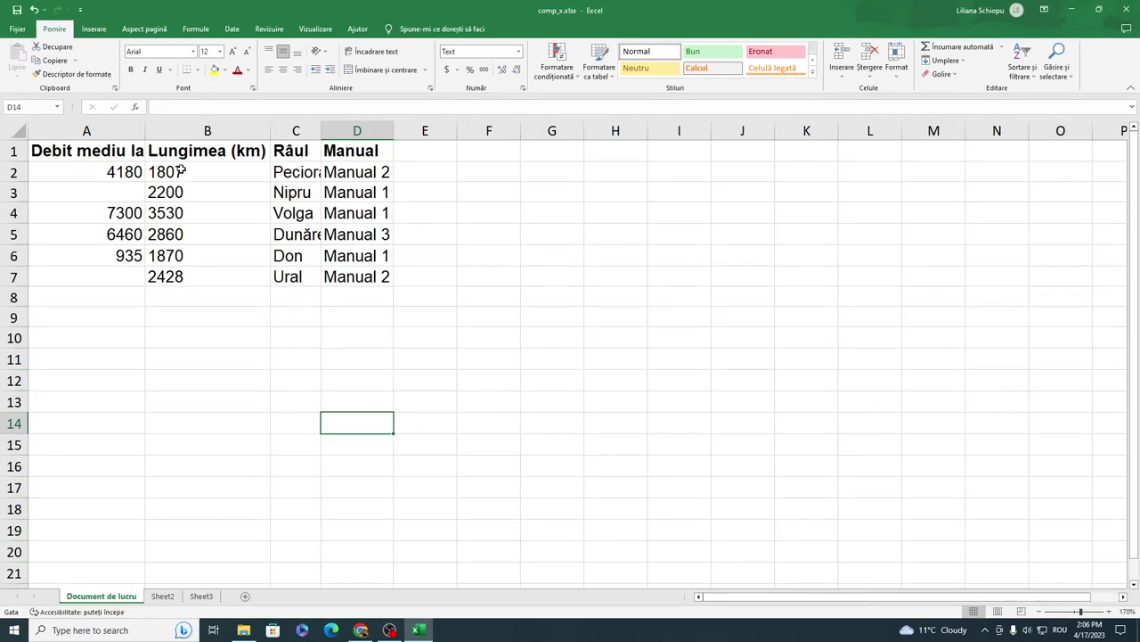
- Sort only B2:B5 largest to smallest (3530, 2860, 2200, 1807), then return to the PDF
left_click_drag(181, 171, 194, 234)
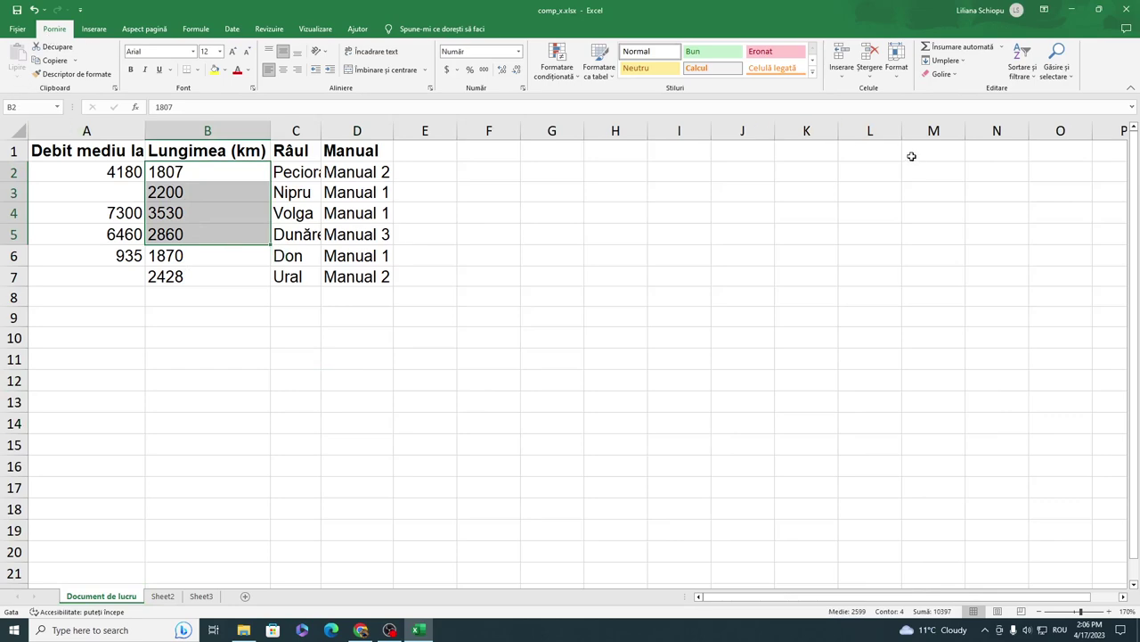
left_click(1029, 77)
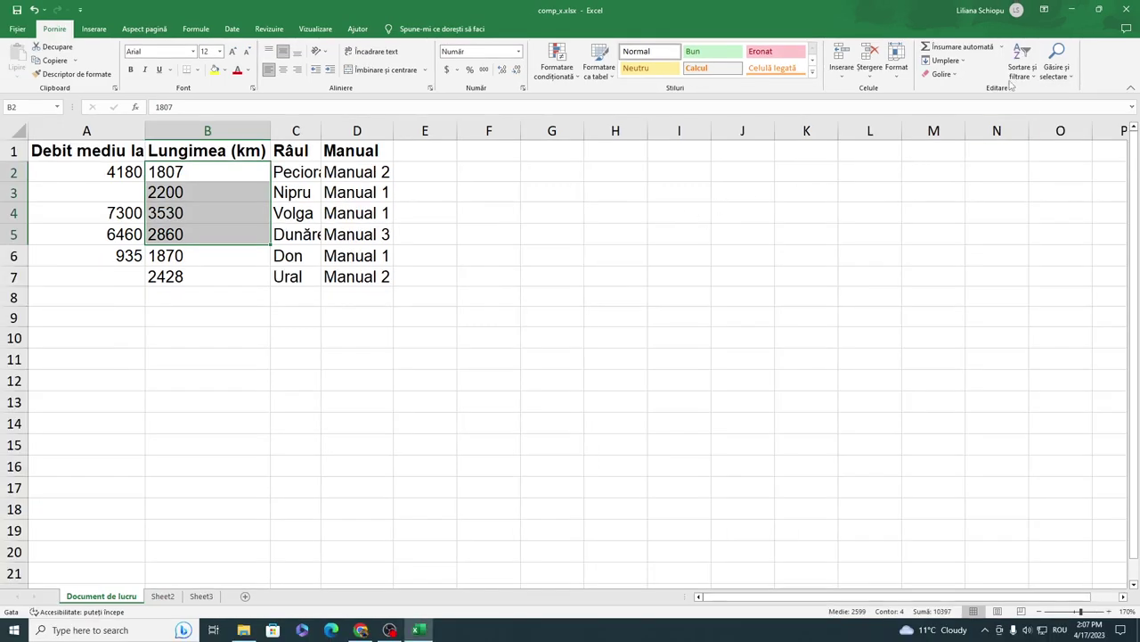
left_click(1019, 77)
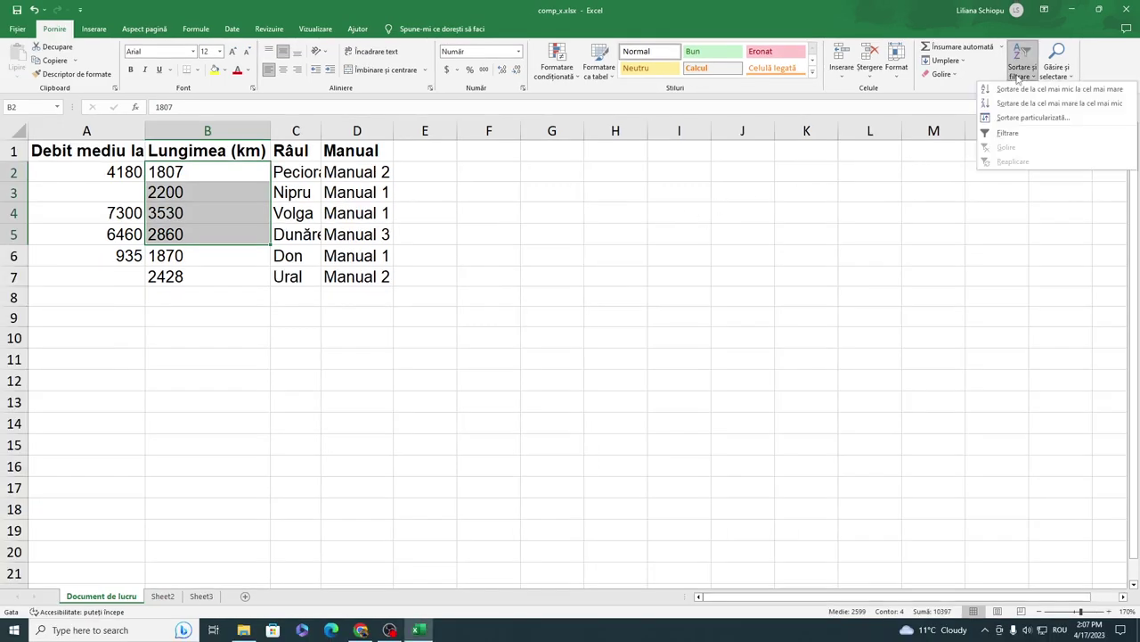
left_click(1030, 104)
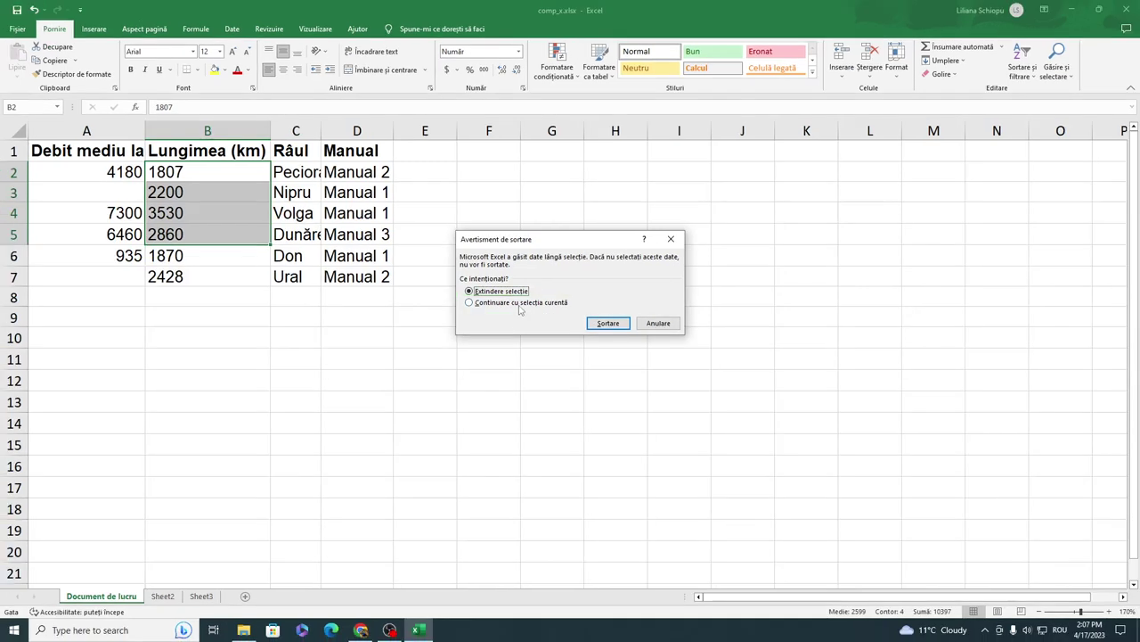
left_click(519, 304)
left_click(603, 324)
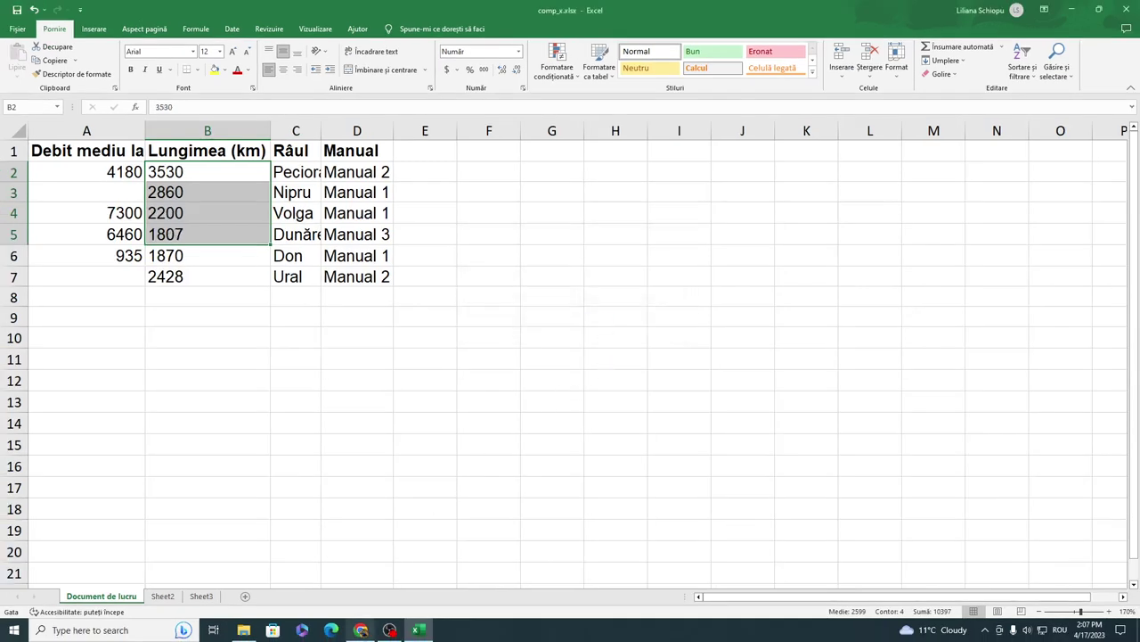
left_click(361, 630)
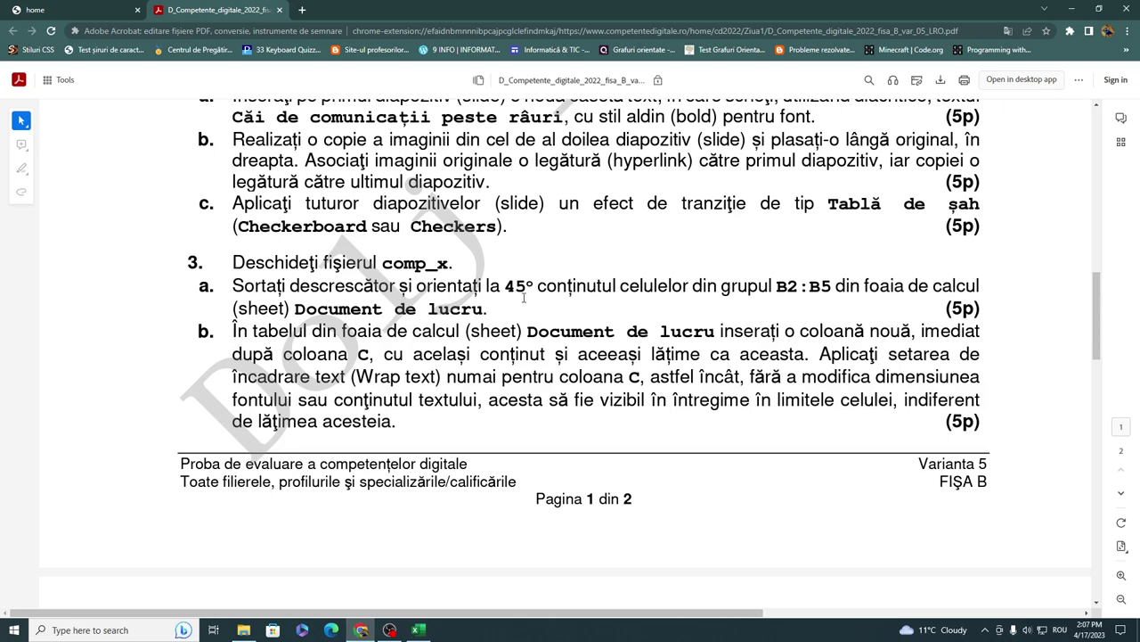
- Switch back to the comp_x.xlsx workbook with B2:B5 sorted
left_click(418, 629)
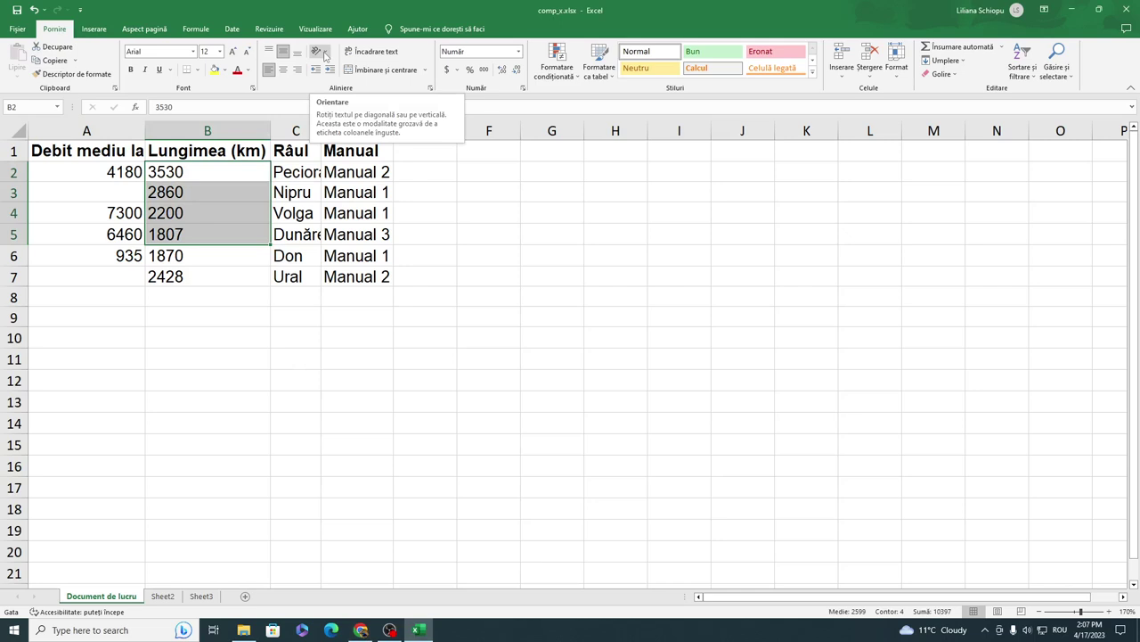
- Angle the B2:B5 values counterclockwise at 45°, then return to the exam PDF
left_click(325, 56)
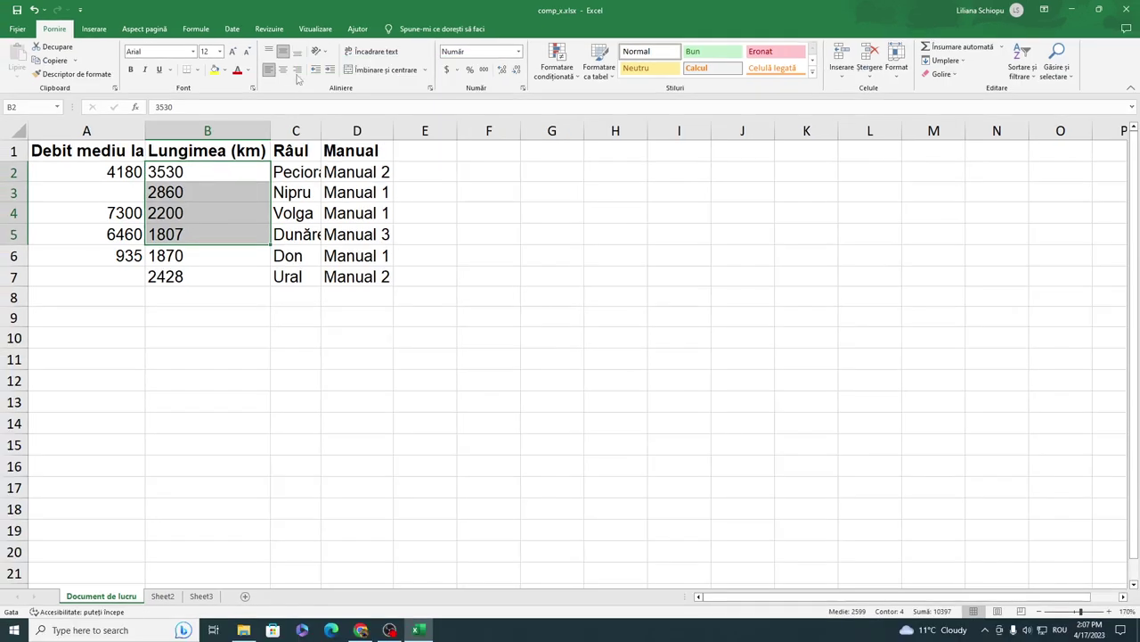
left_click(319, 50)
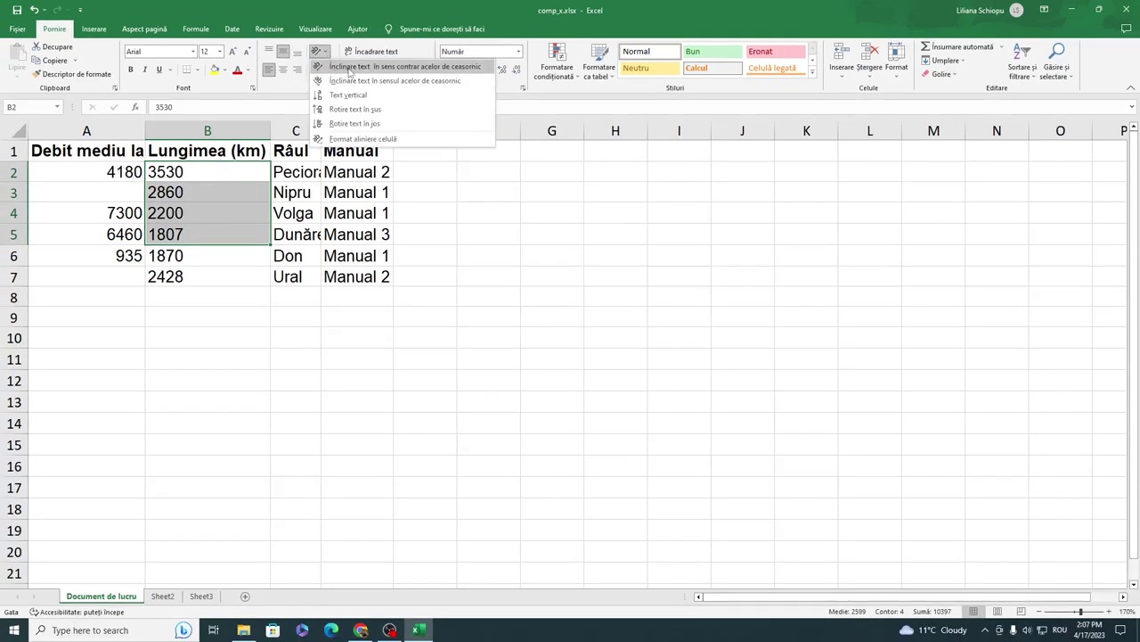
left_click(350, 67)
left_click(542, 303)
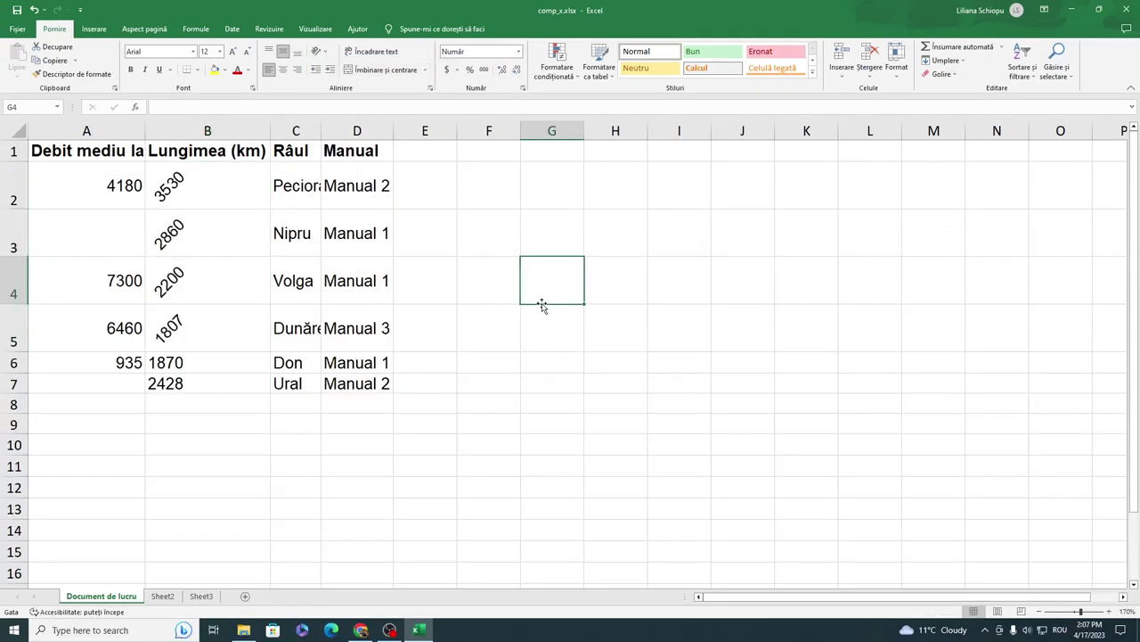
left_click(361, 630)
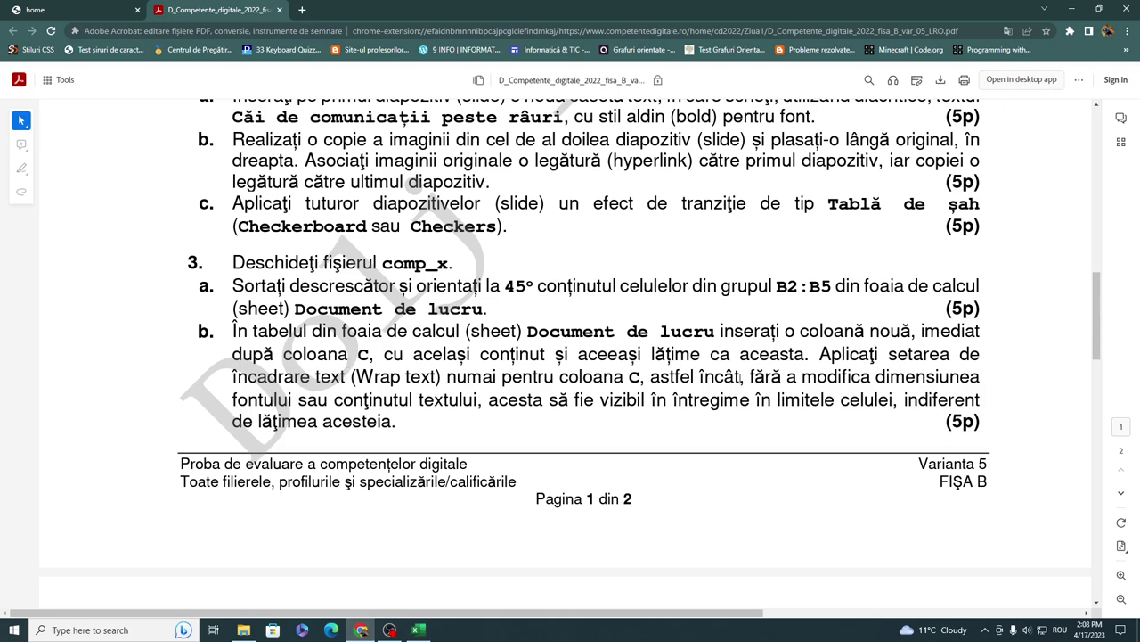
left_click(417, 630)
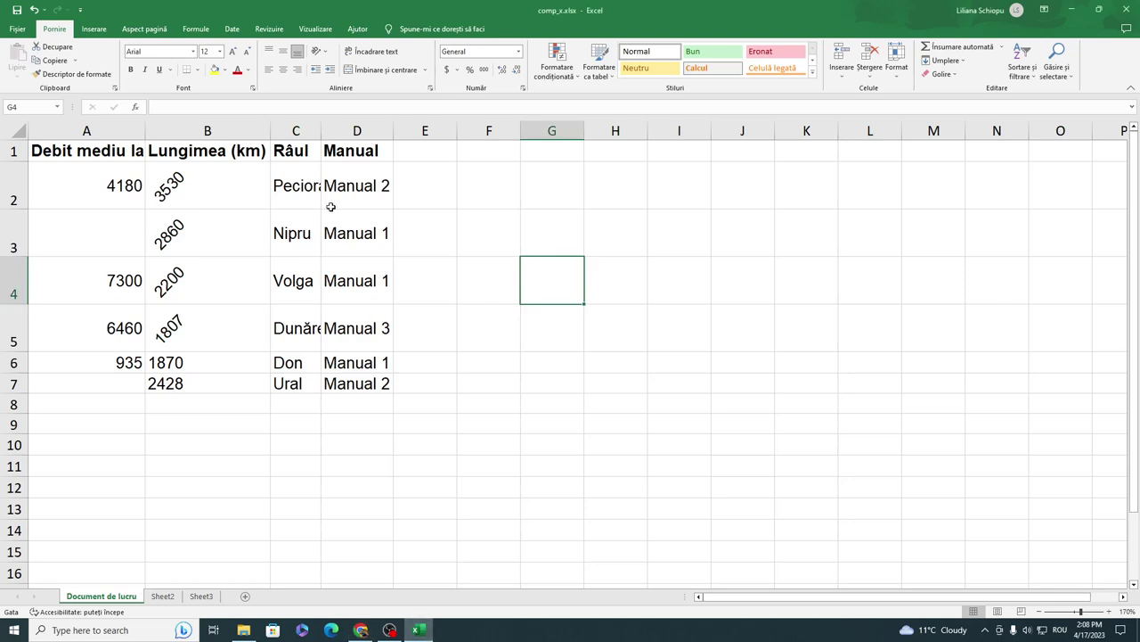
left_click(297, 130)
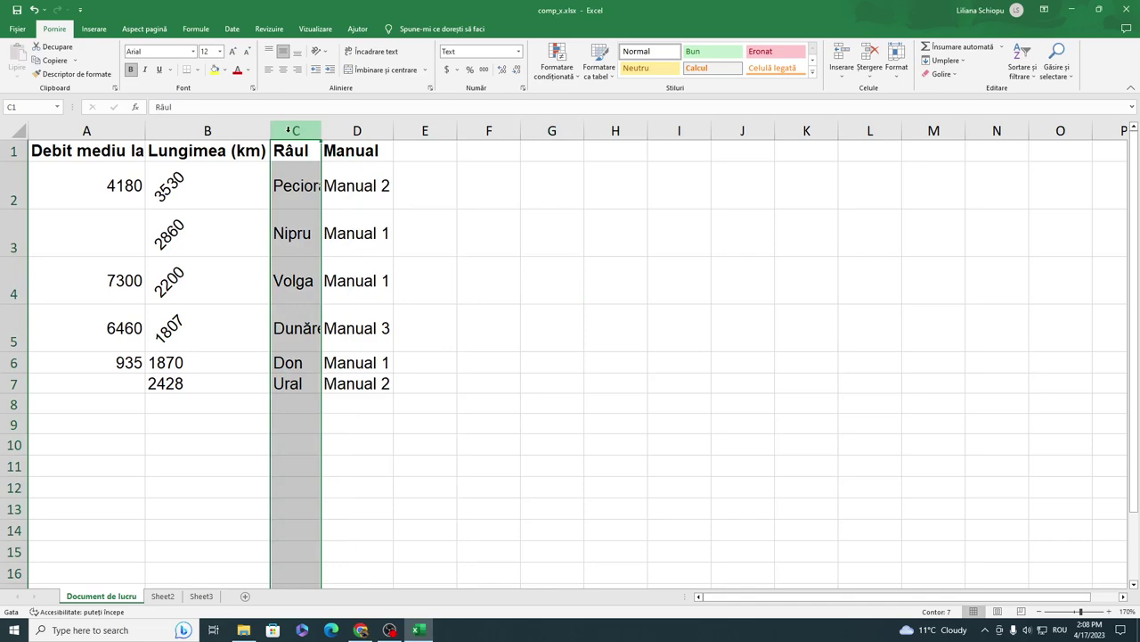
right_click(289, 131)
left_click(319, 177)
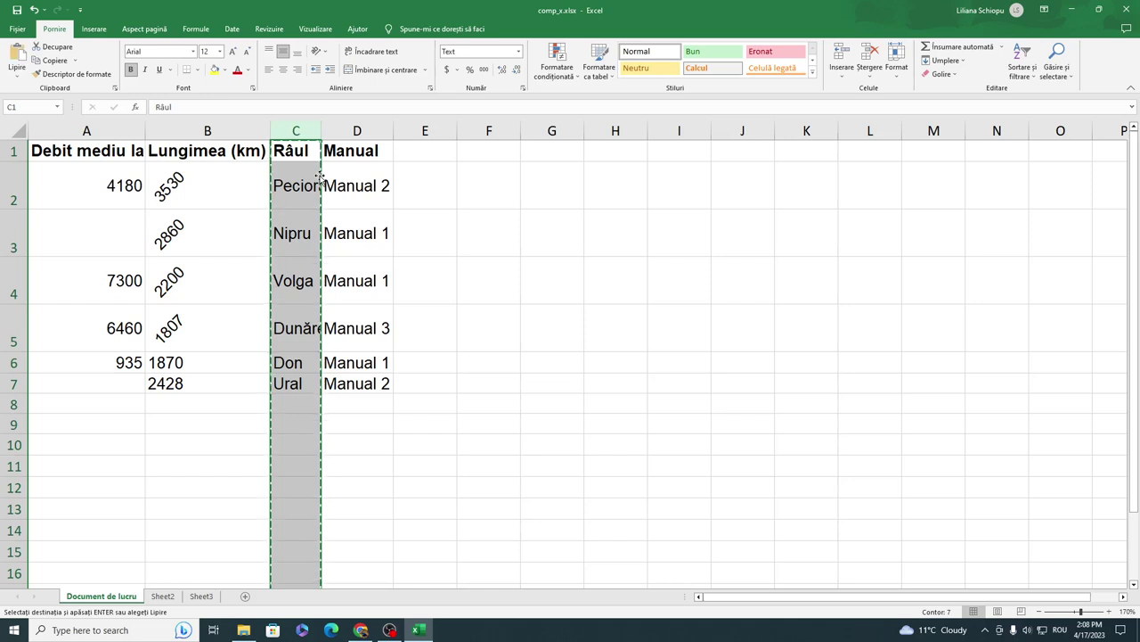
right_click(343, 131)
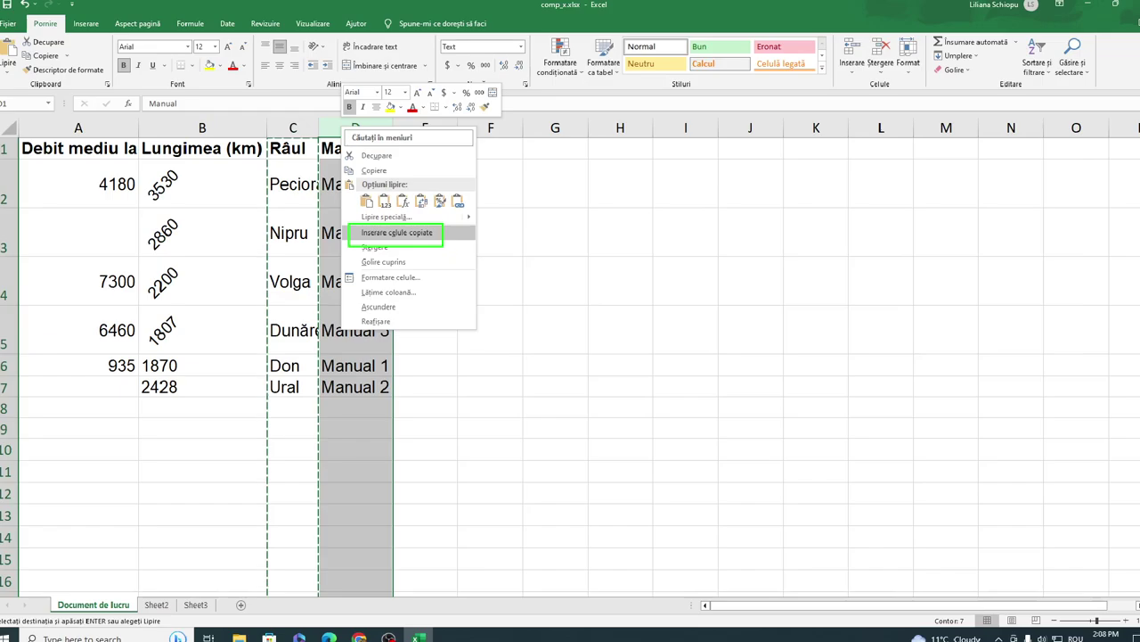
key("Escape")
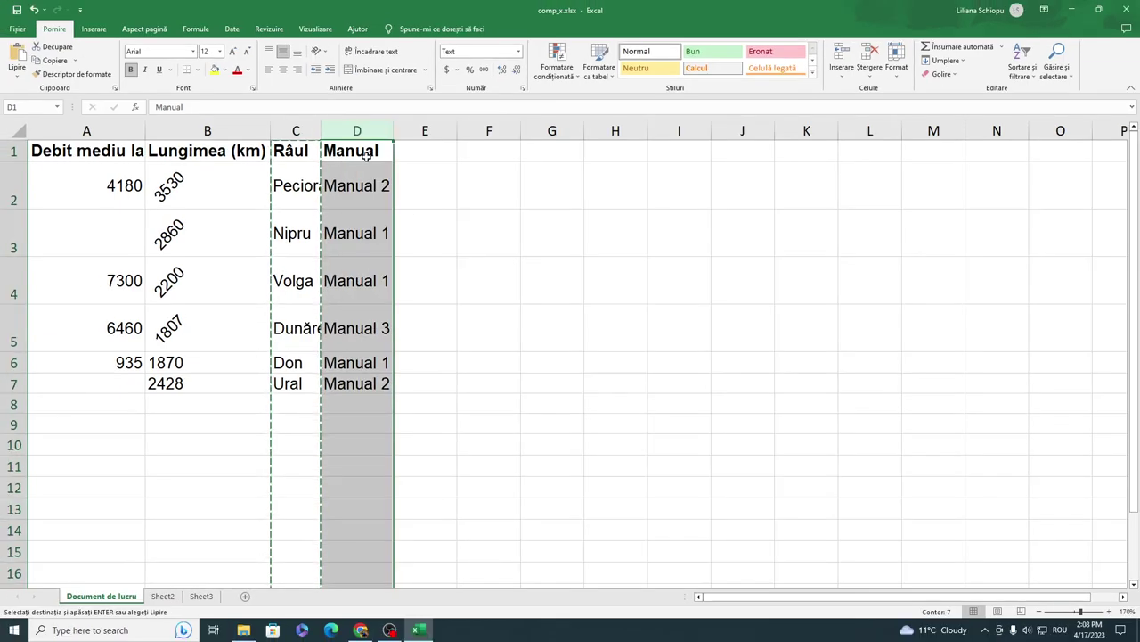
right_click(352, 135)
left_click(412, 234)
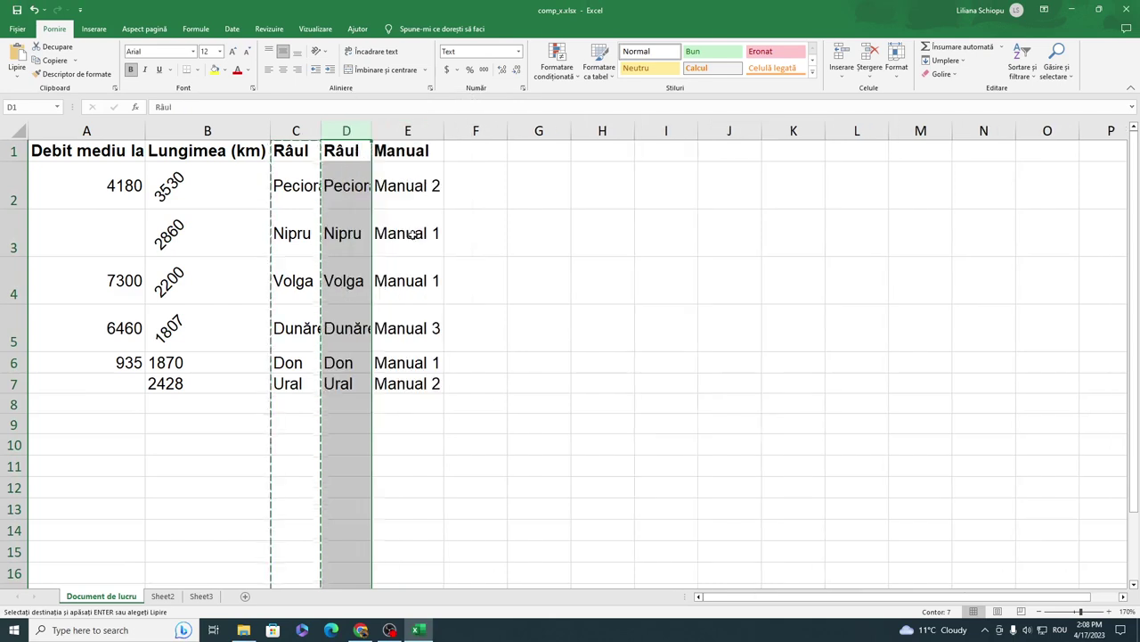
key("Escape")
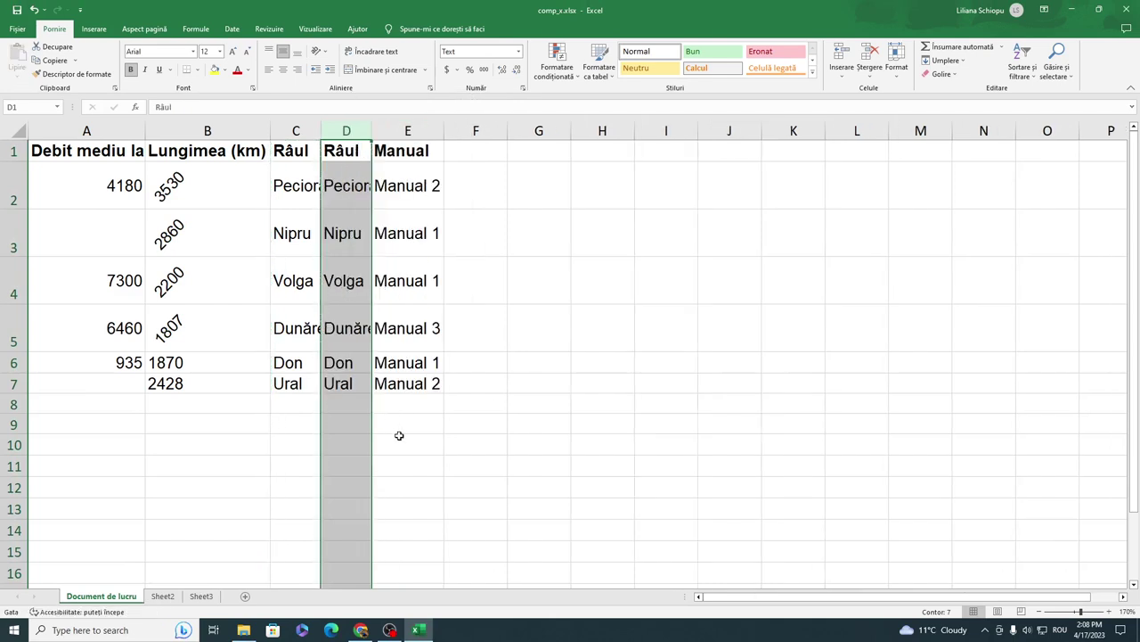
left_click(400, 425)
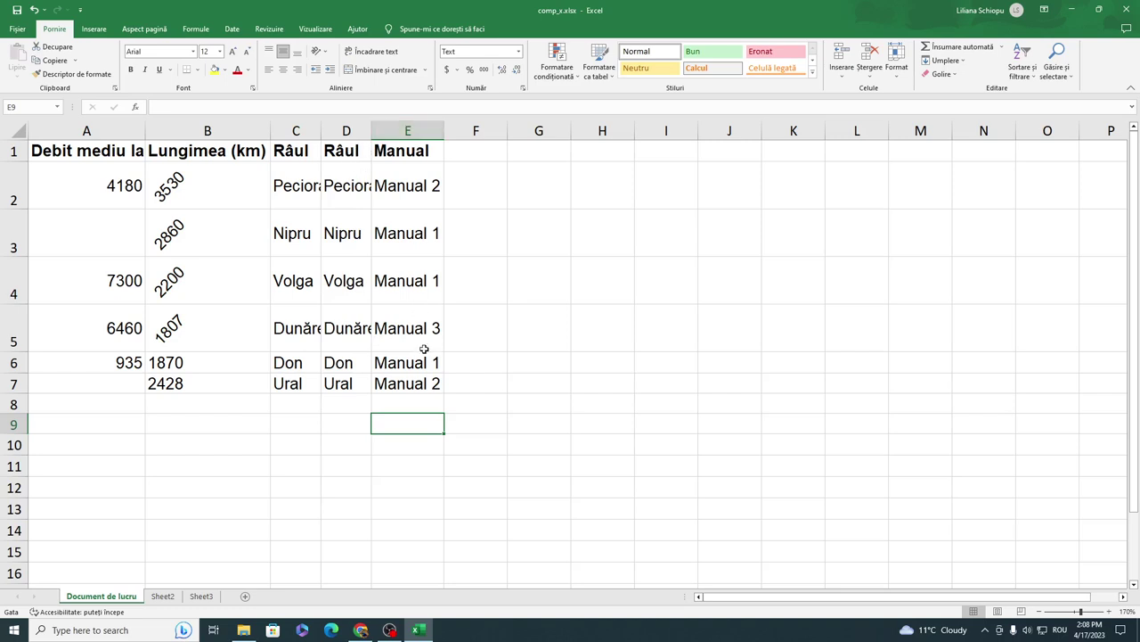
left_click(365, 627)
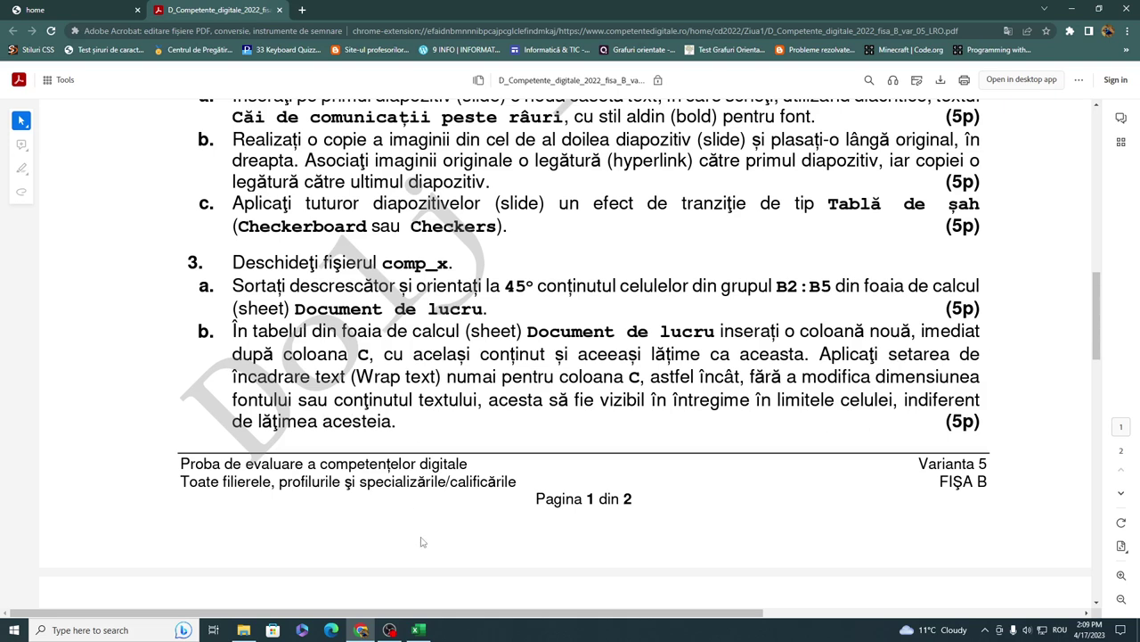
left_click(419, 630)
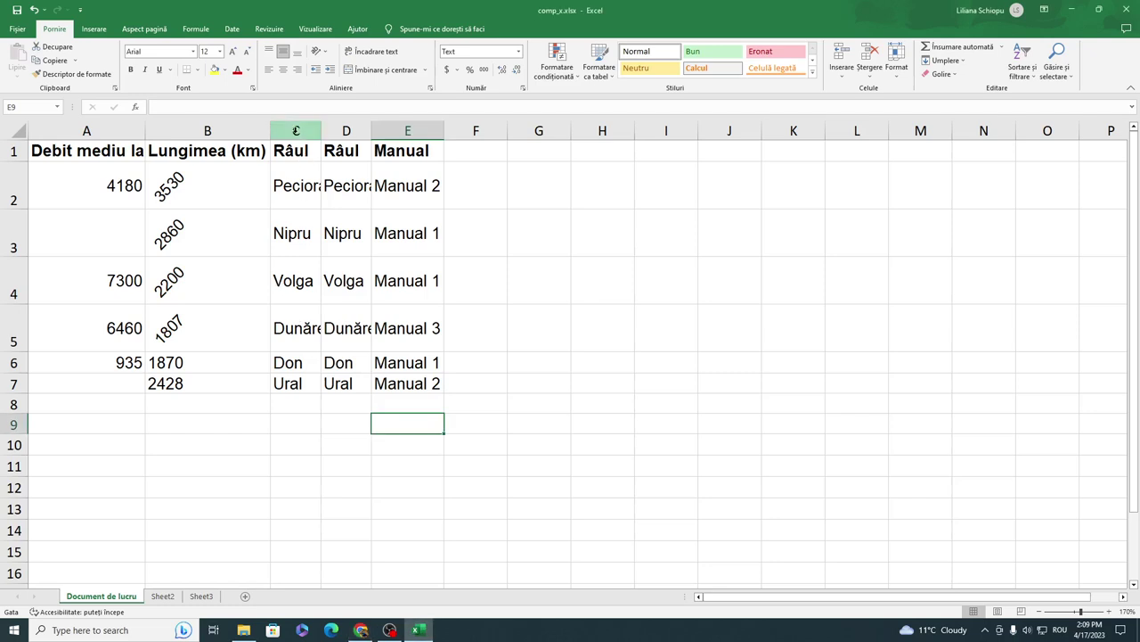
- Apply Wrap Text to column C so Peciora and Dunărea fit, then check the PDF
left_click(295, 131)
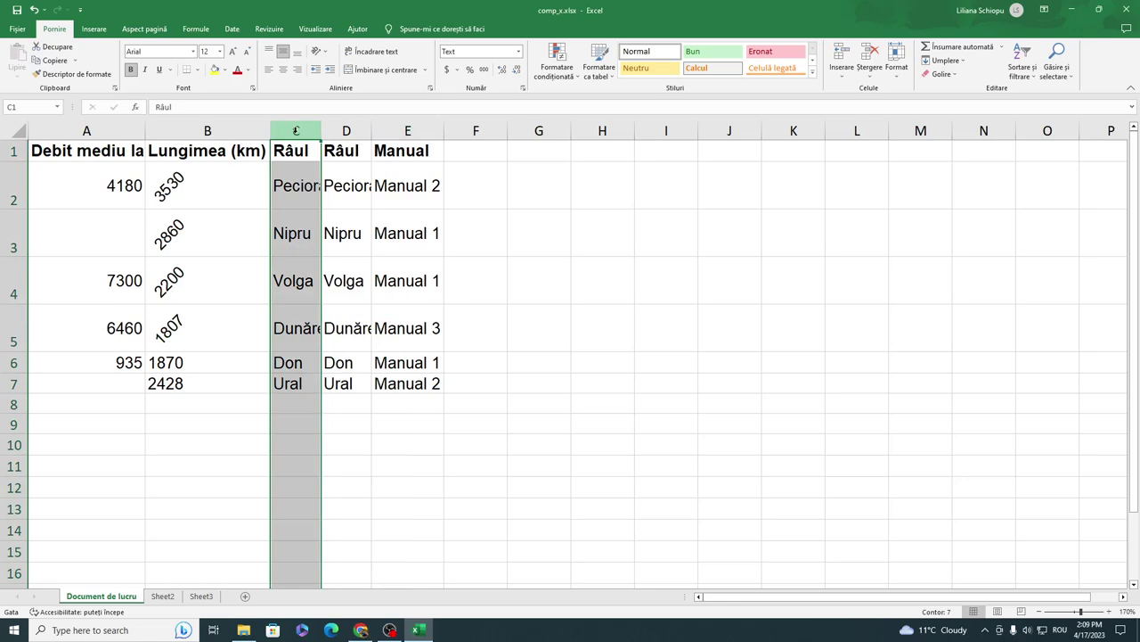
left_click(383, 53)
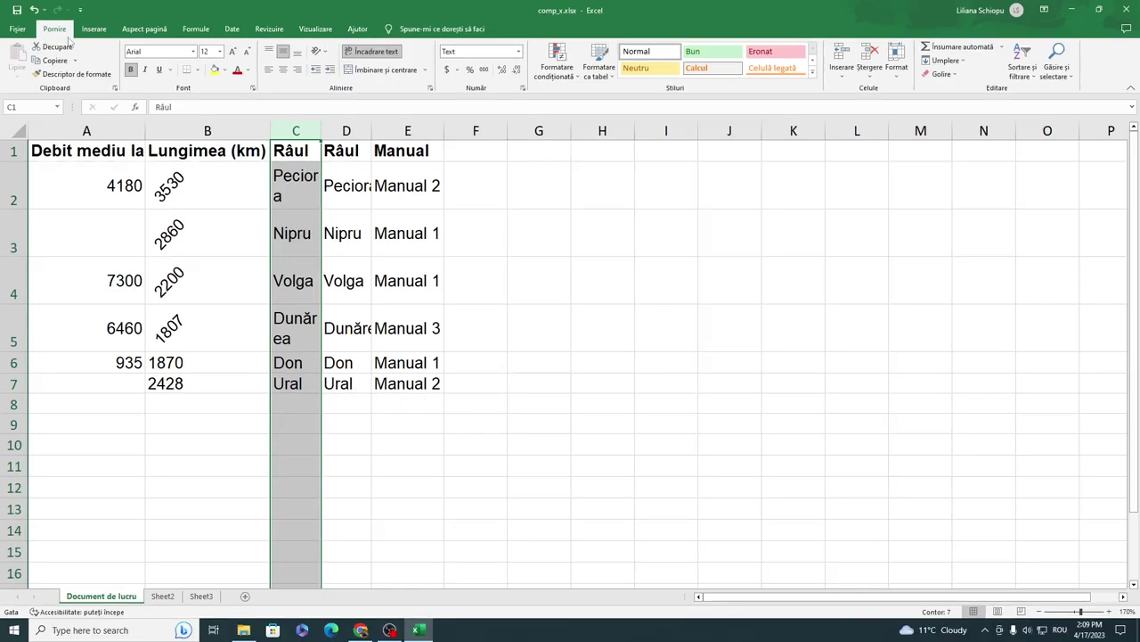
left_click(361, 629)
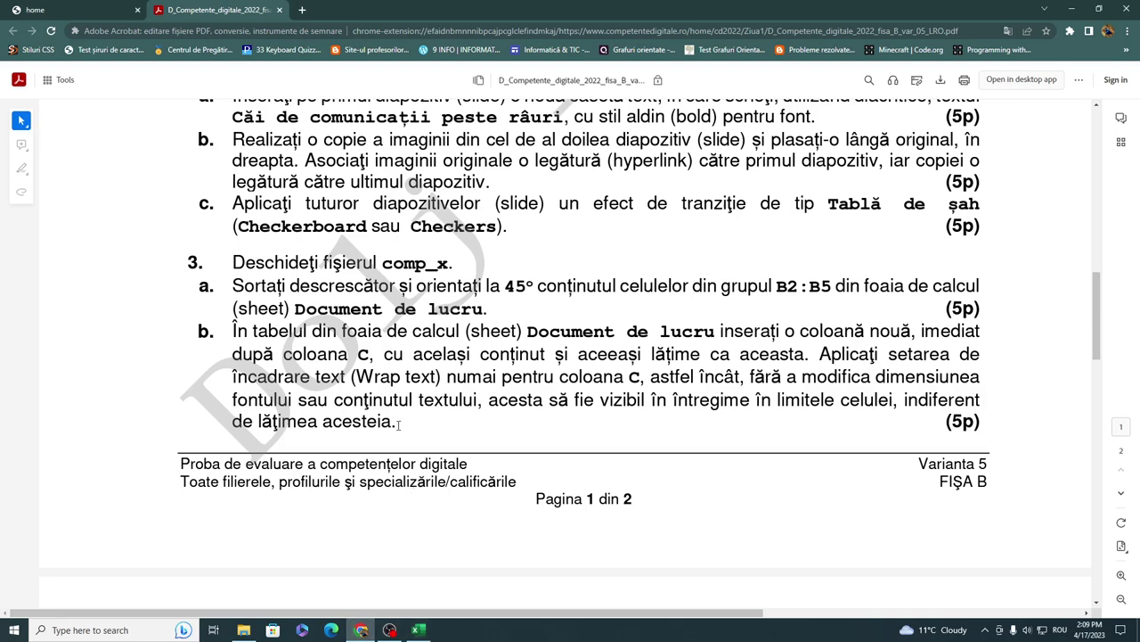
- Read task 3c in the PDF, then select columns A through C in Excel
scroll(597, 435, "down", 2)
scroll(598, 435, "down", 2)
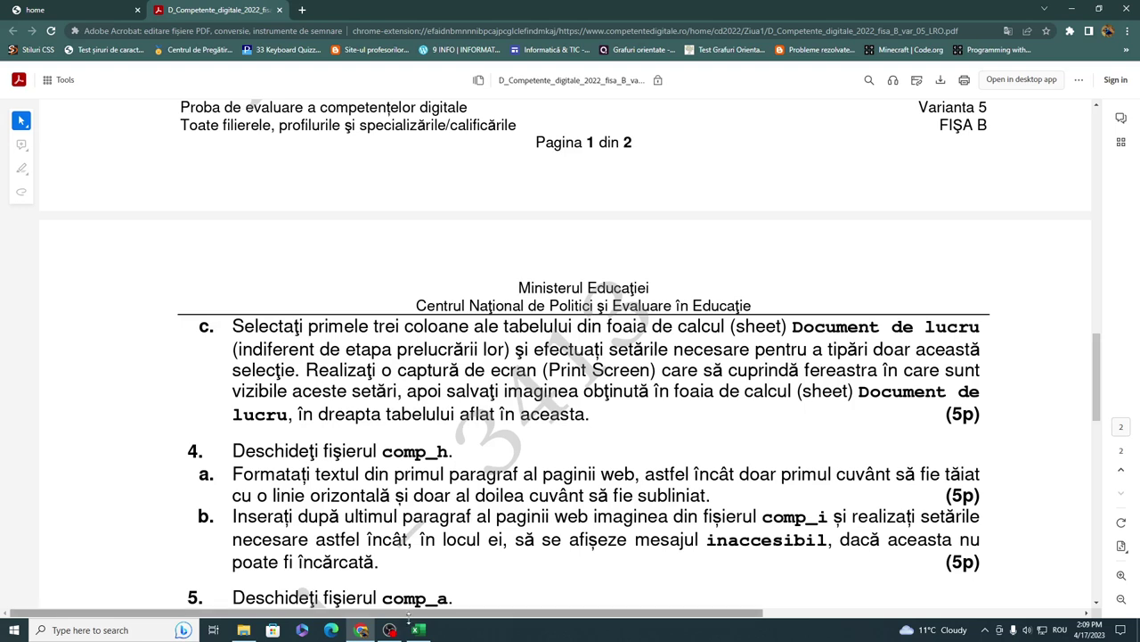
key("alt+Tab")
left_click_drag(86, 133, 297, 131)
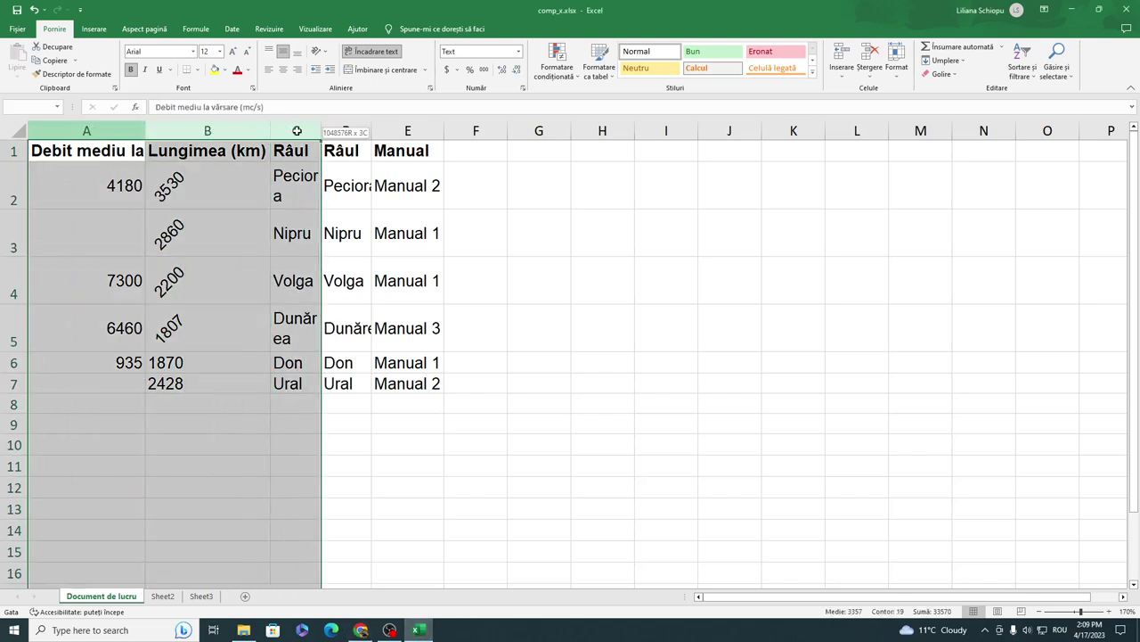
- Set printing to 'Print Selection' for columns A–C and snip the print settings area
left_click(17, 31)
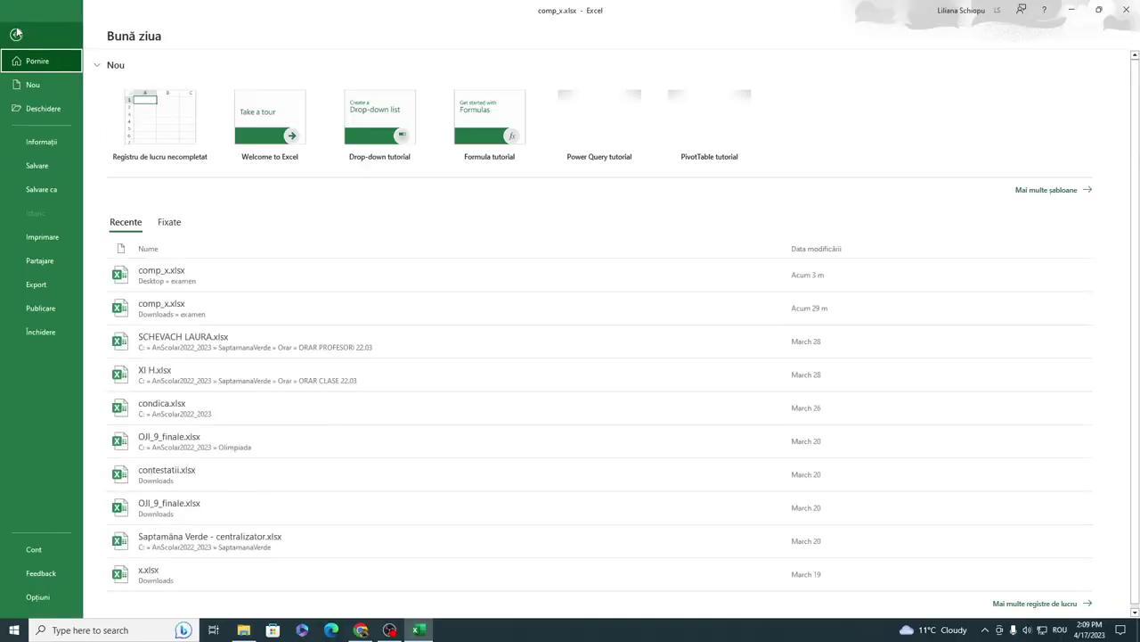
left_click(54, 237)
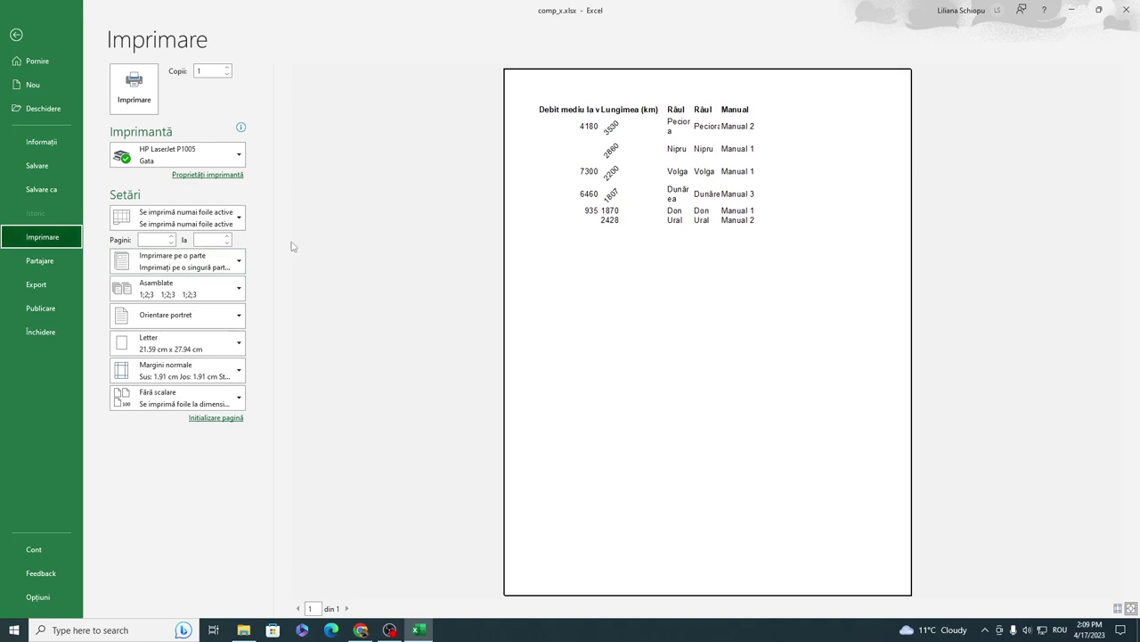
left_click(215, 218)
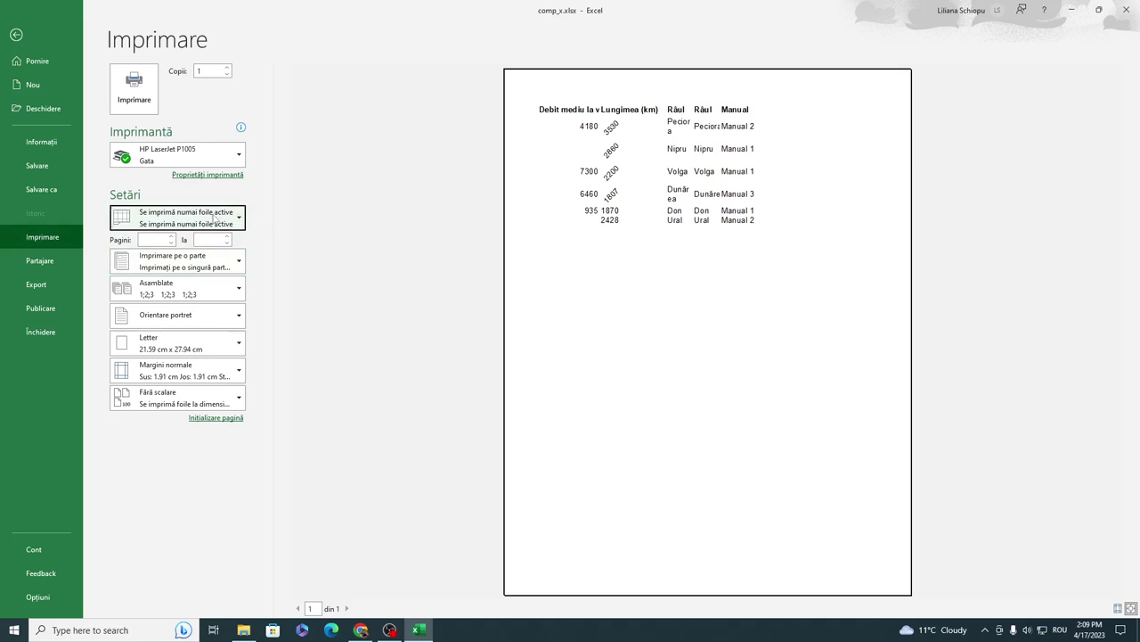
left_click(215, 219)
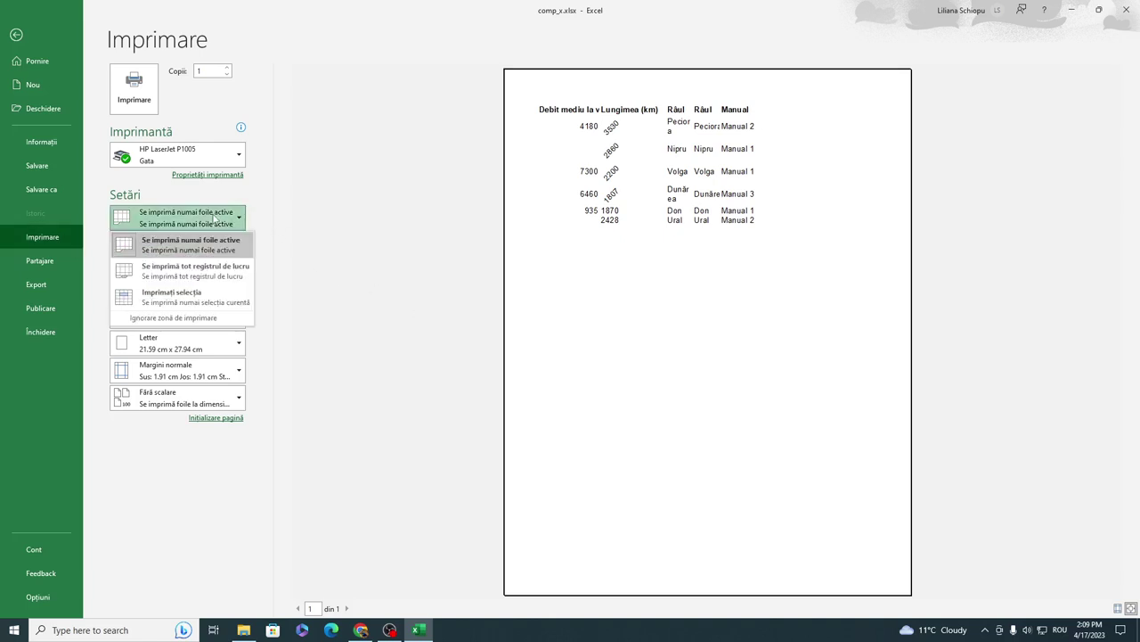
left_click(211, 302)
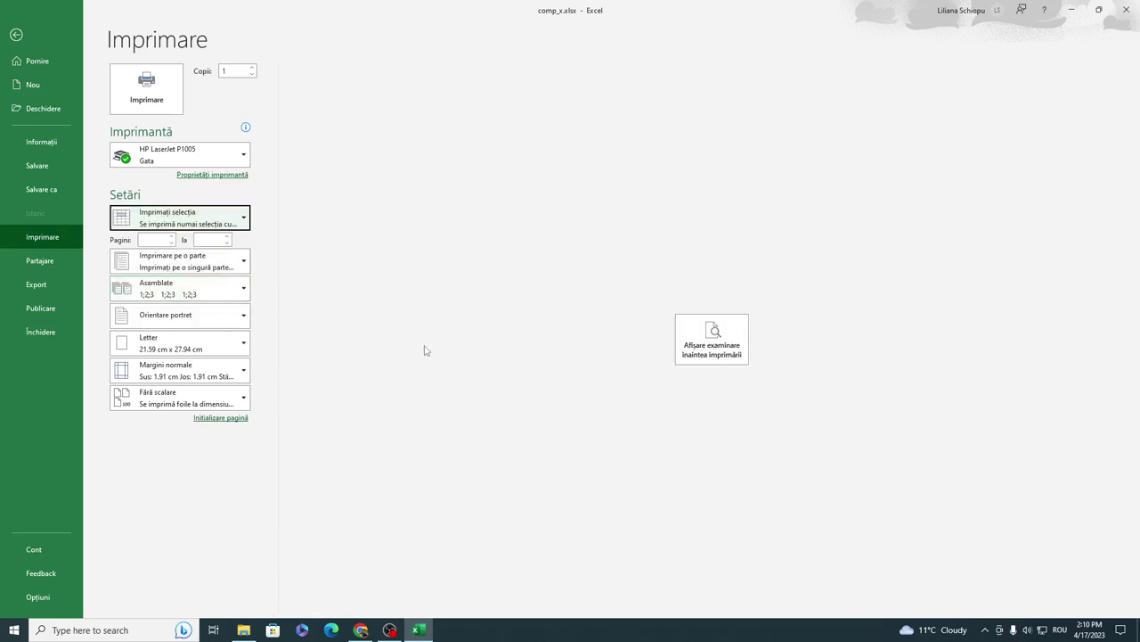
left_click(711, 351)
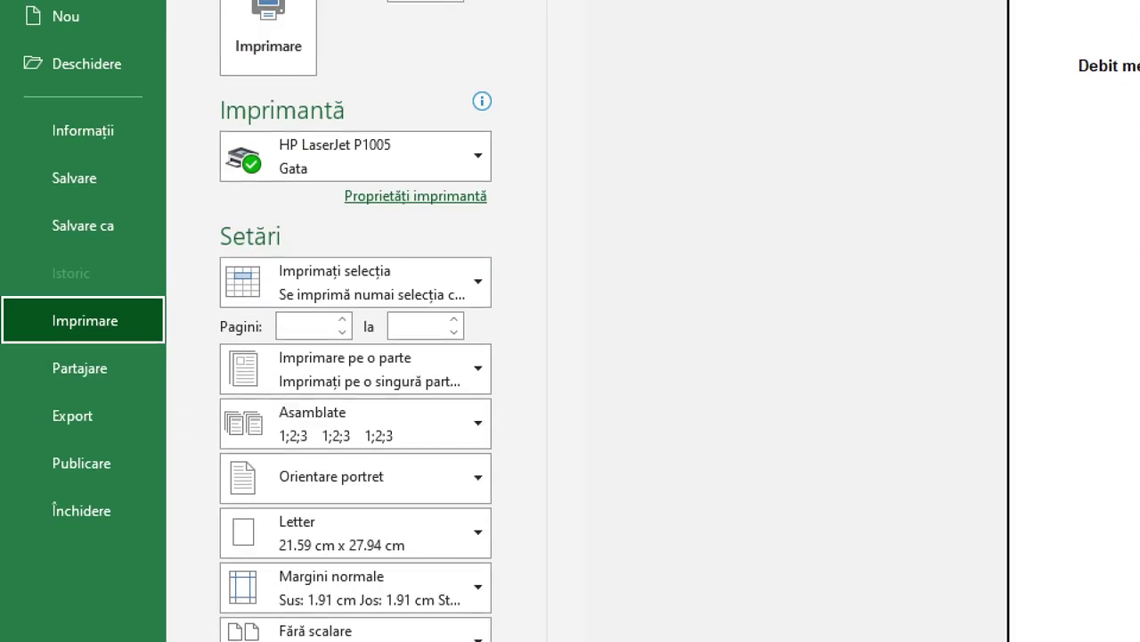
left_click_drag(206, 239, 483, 325)
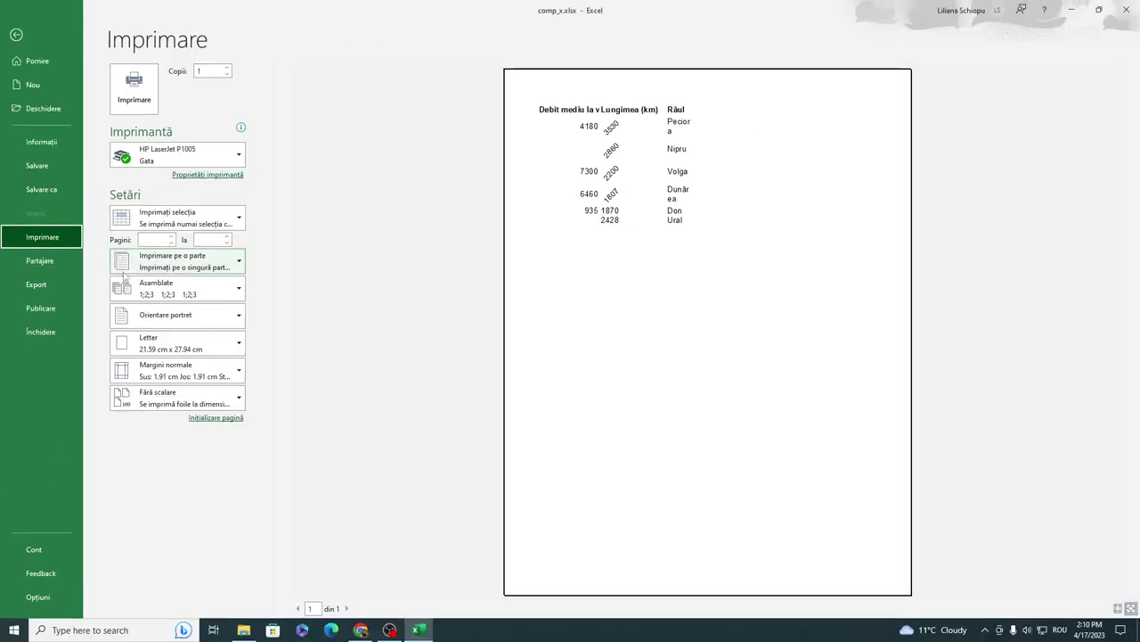
left_click(361, 630)
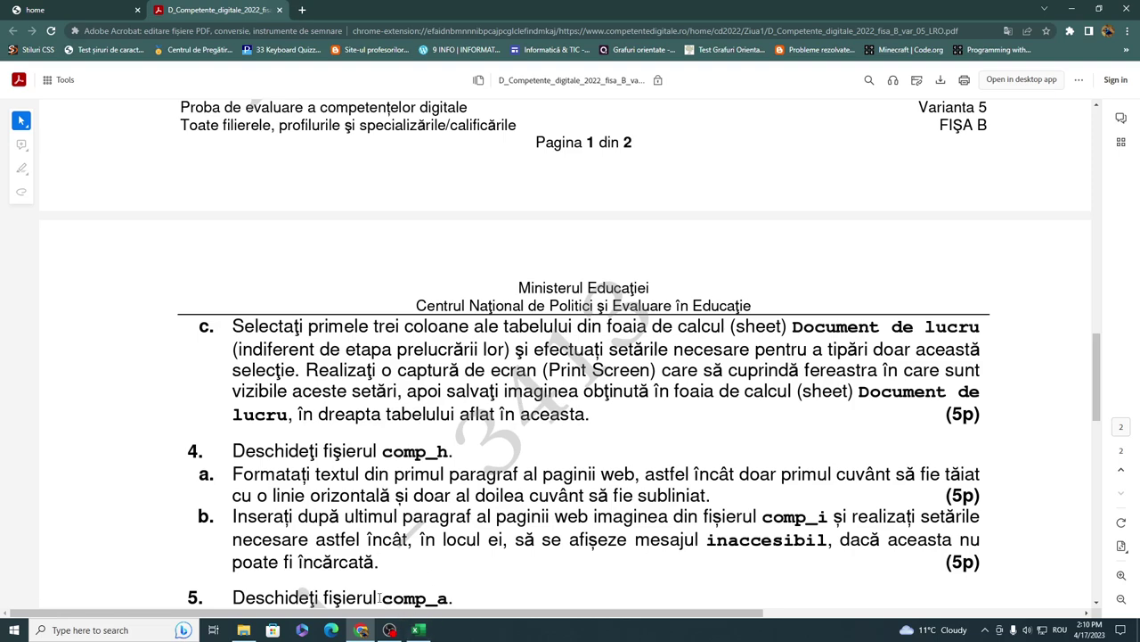
- Return to Excel and leave the Print screen for the Document de lucru sheet
left_click(417, 629)
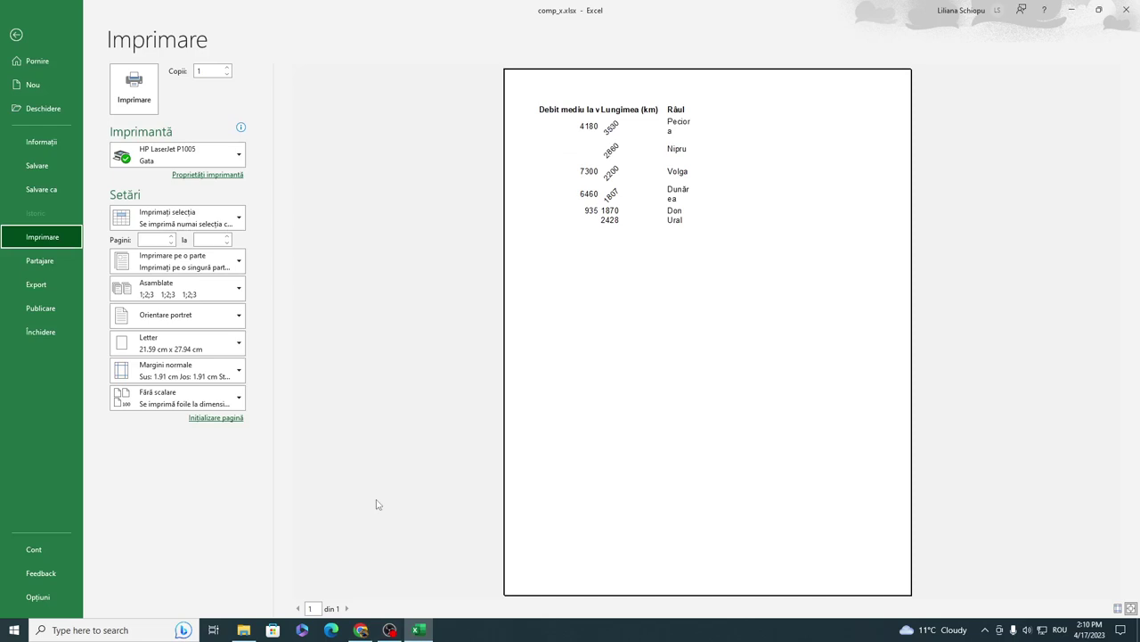
left_click(14, 36)
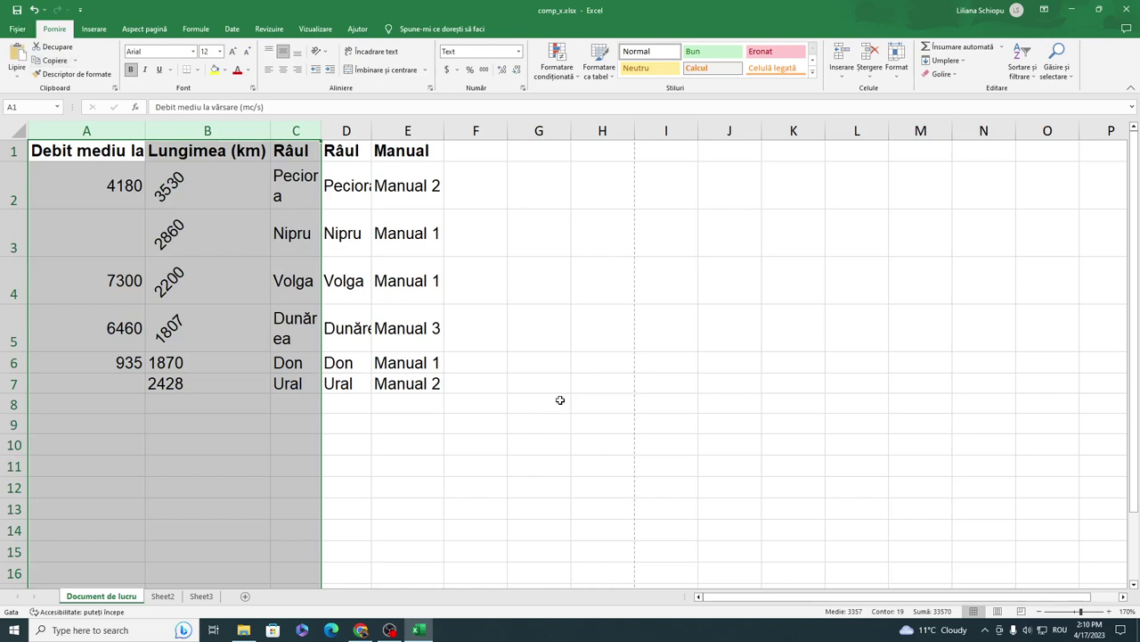
- Paste the print-settings screenshot showing Imprimați selecția at G2, beside the river table
left_click(580, 408)
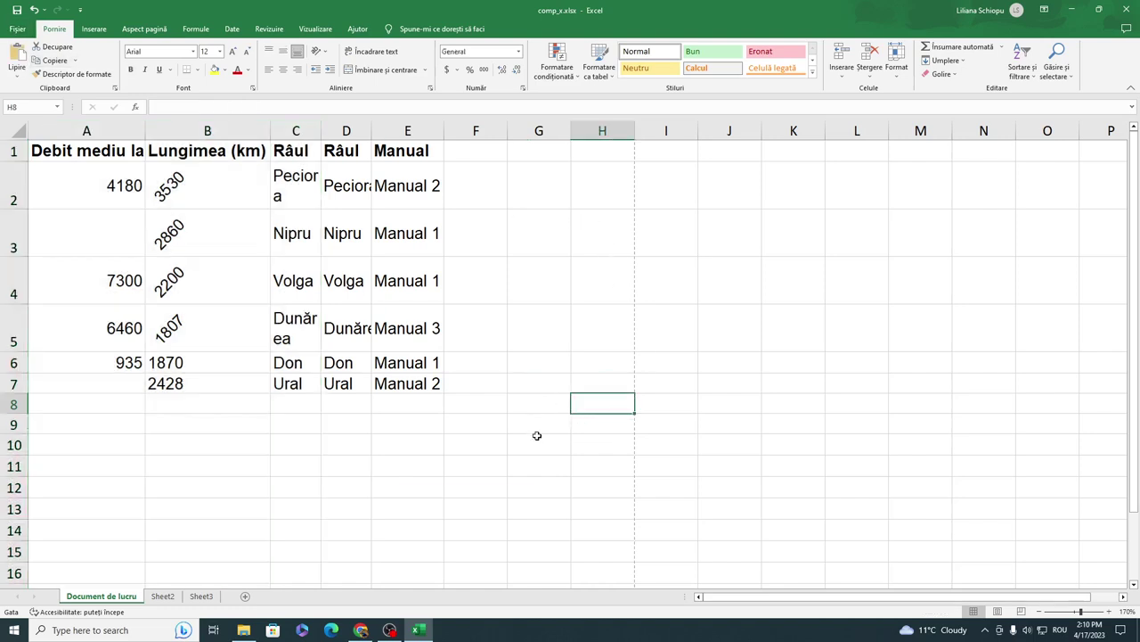
right_click(535, 182)
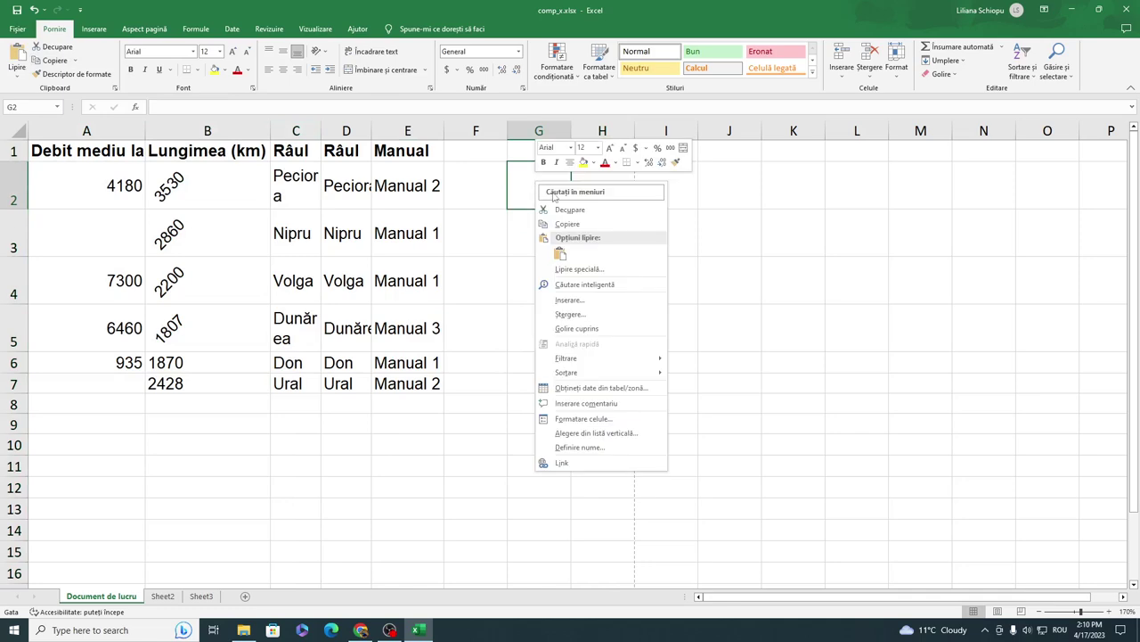
left_click(559, 254)
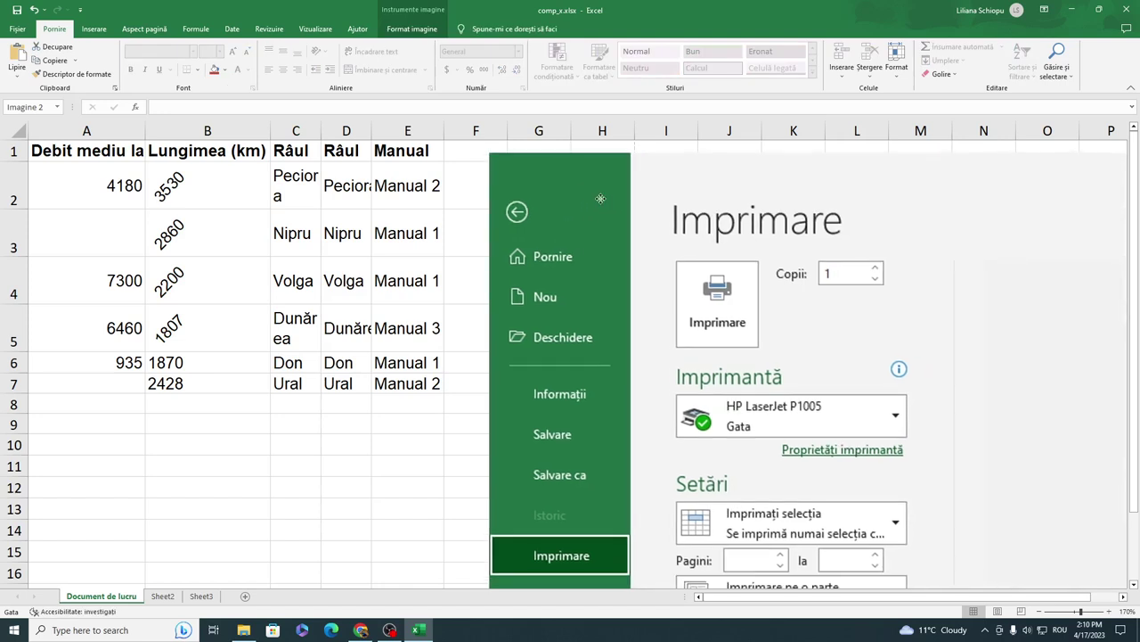
left_click(388, 487)
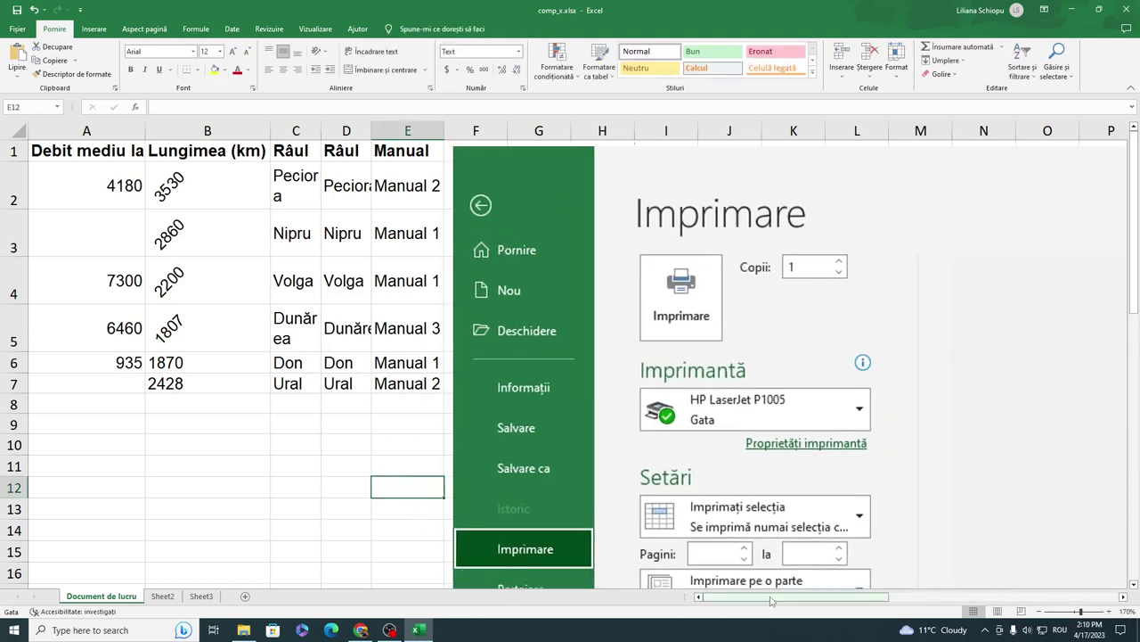
mouse_move(772, 598)
left_mouse_down()
mouse_move(928, 600)
mouse_move(397, 512)
left_mouse_up()
scroll(397, 512, "down", 3)
scroll(397, 499, "down", 3)
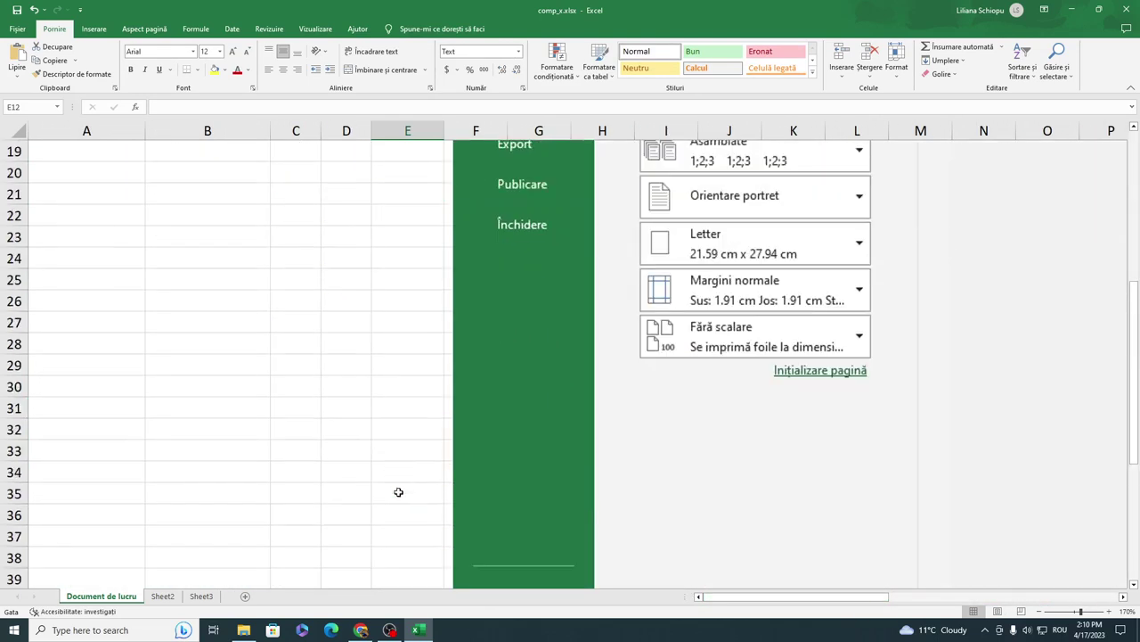
scroll(398, 492, "down", 1)
scroll(398, 492, "down", 4)
scroll(399, 492, "up", 4)
scroll(398, 492, "up", 6)
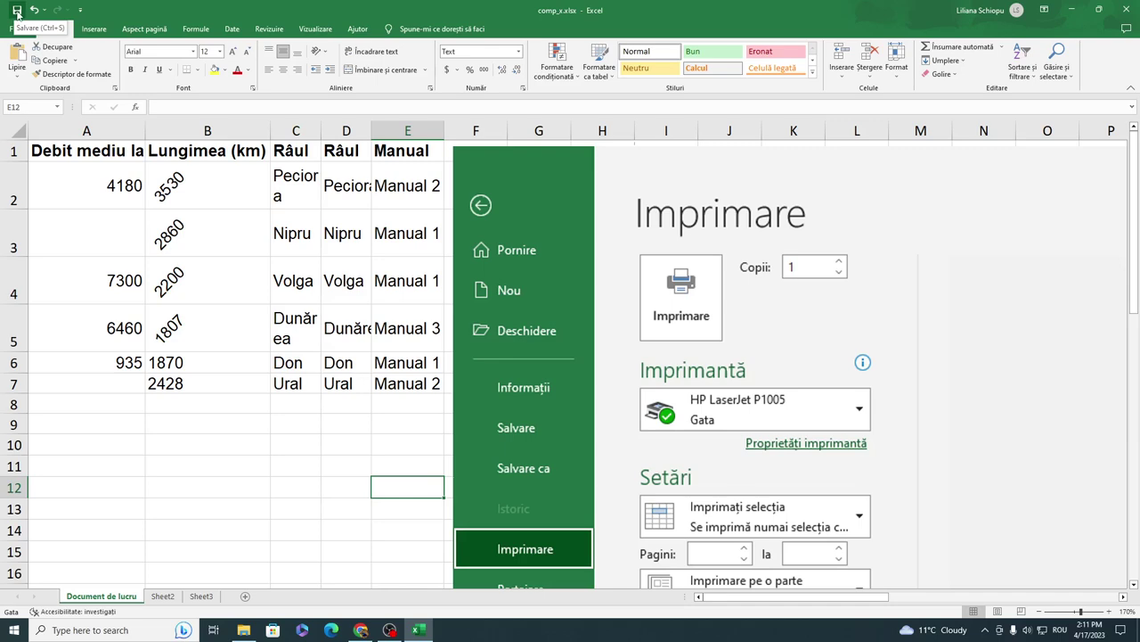
- Save comp_x.xlsx and close Excel, returning to the exam PDF
left_click(17, 13)
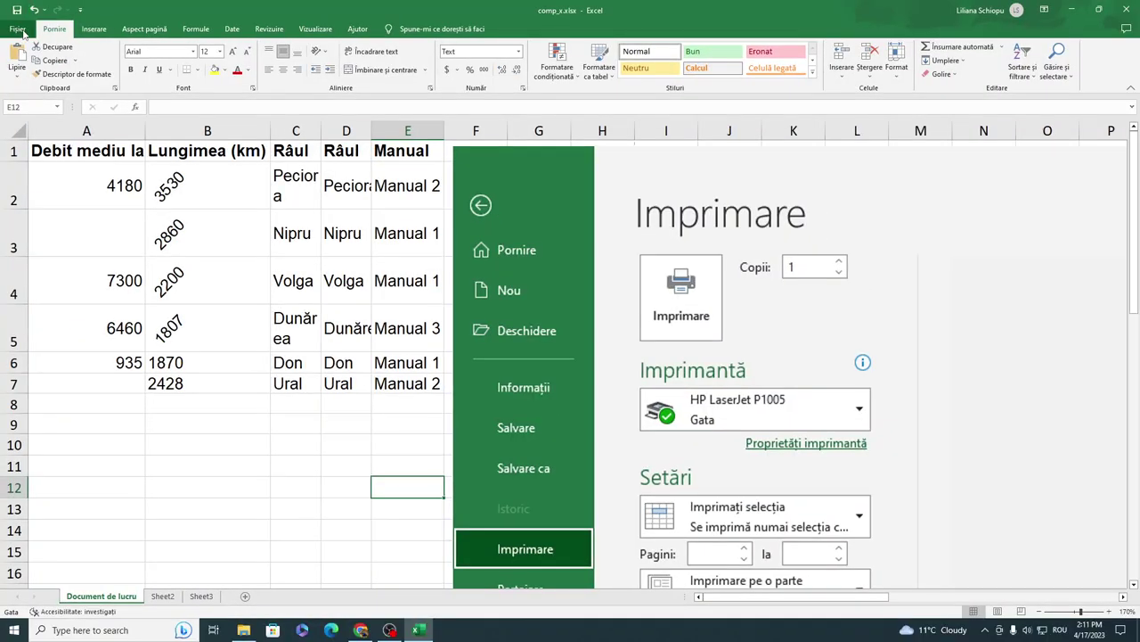
left_click(18, 29)
left_click(1133, 9)
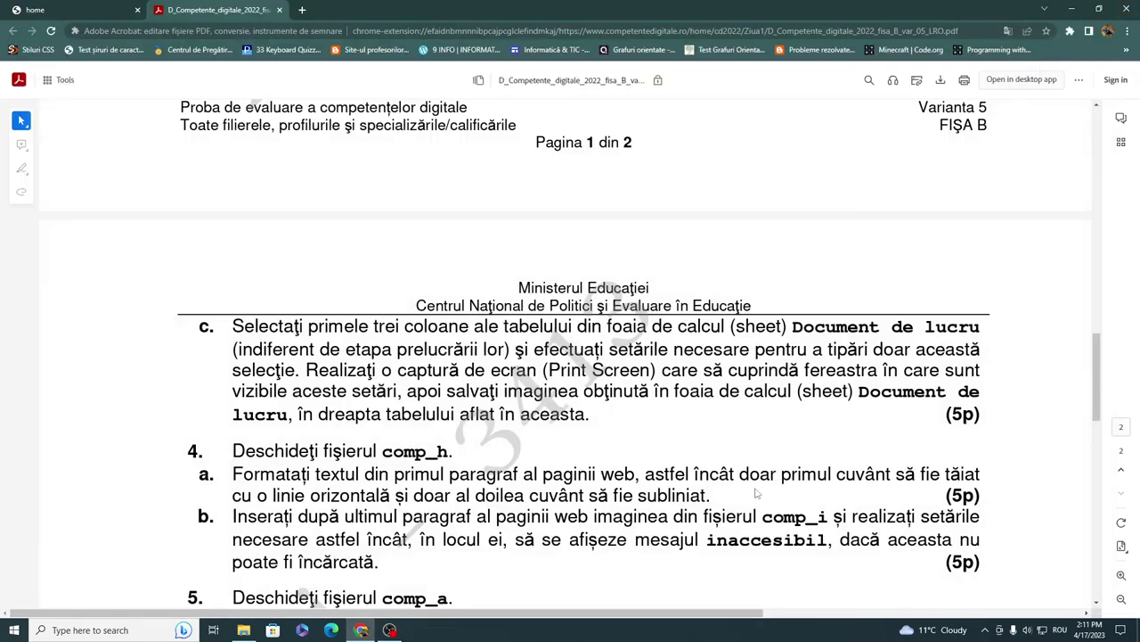
- Scroll the exam PDF back up to task 3 about the comp_x file
scroll(708, 505, "up", 2)
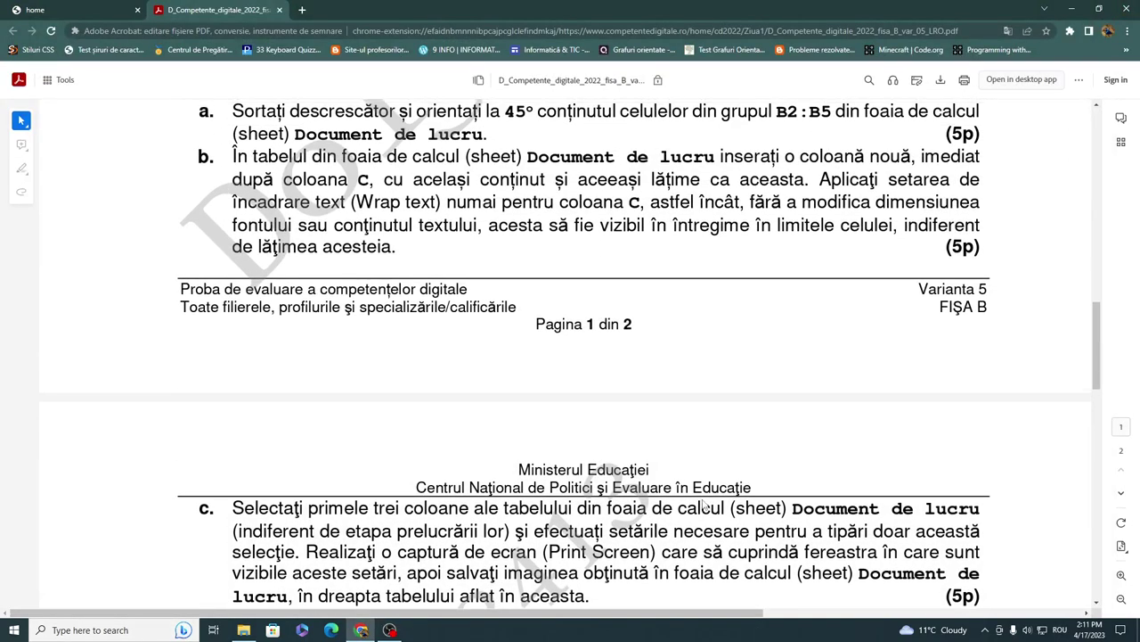
scroll(704, 505, "up", 2)
scroll(704, 504, "down", 2)
scroll(703, 504, "up", 1)
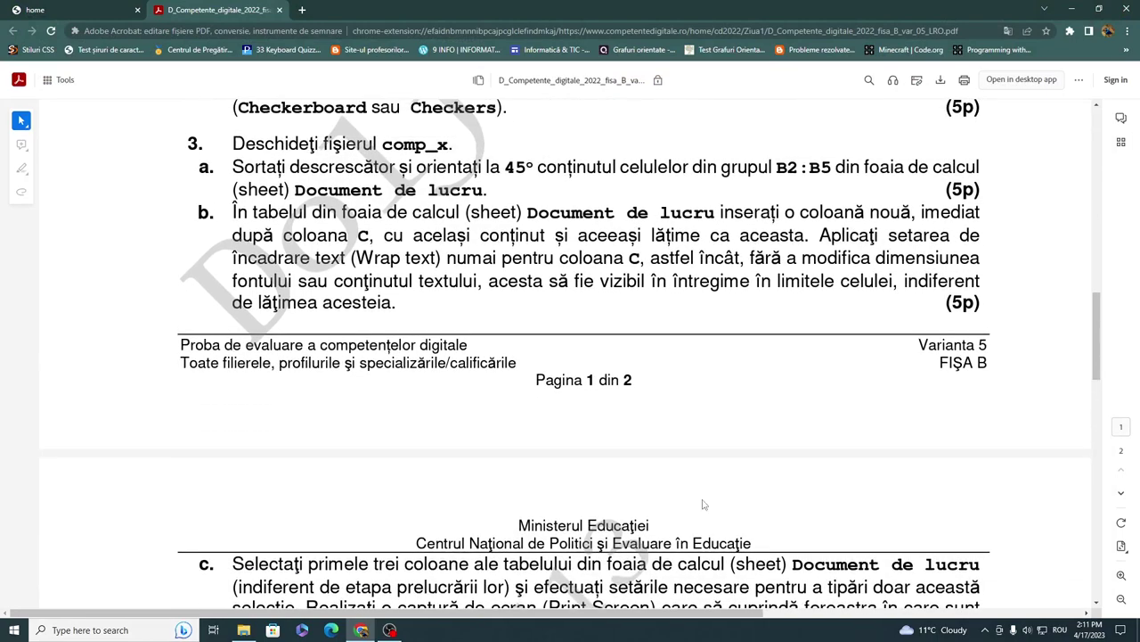